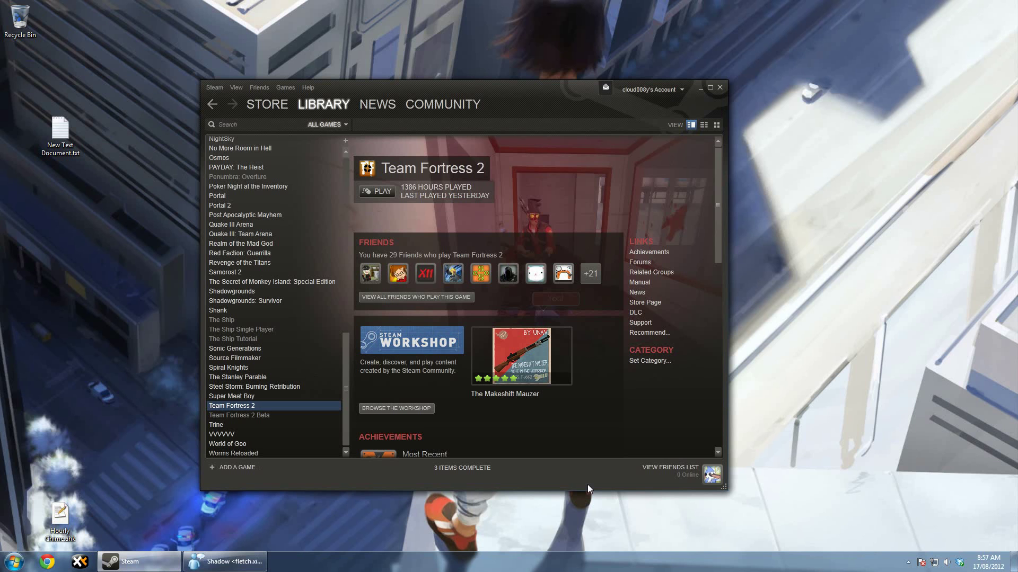
# Filter the Steam library to Tools and launch the Source SDK.
pyautogui.click(335, 125)
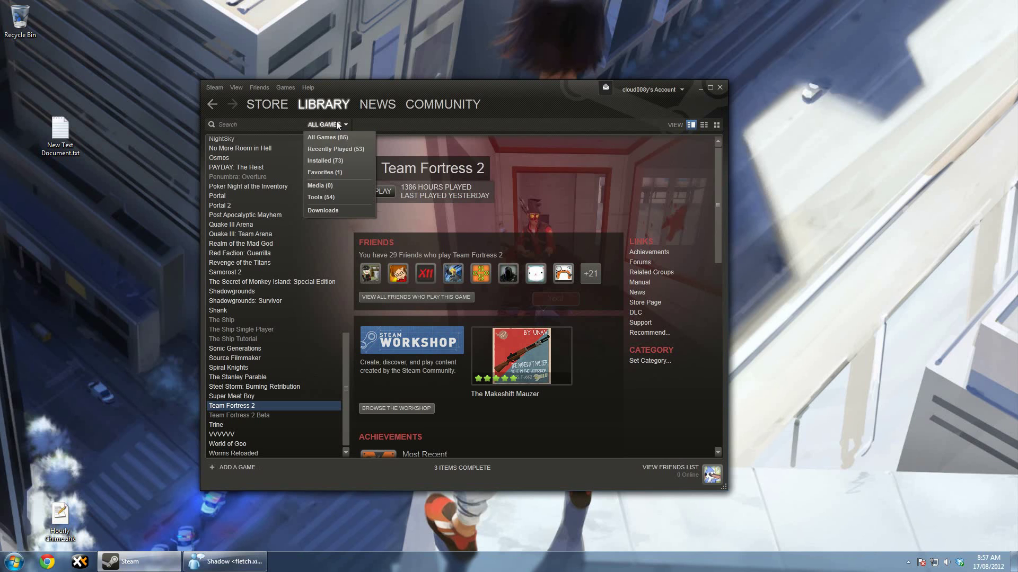
pyautogui.click(341, 197)
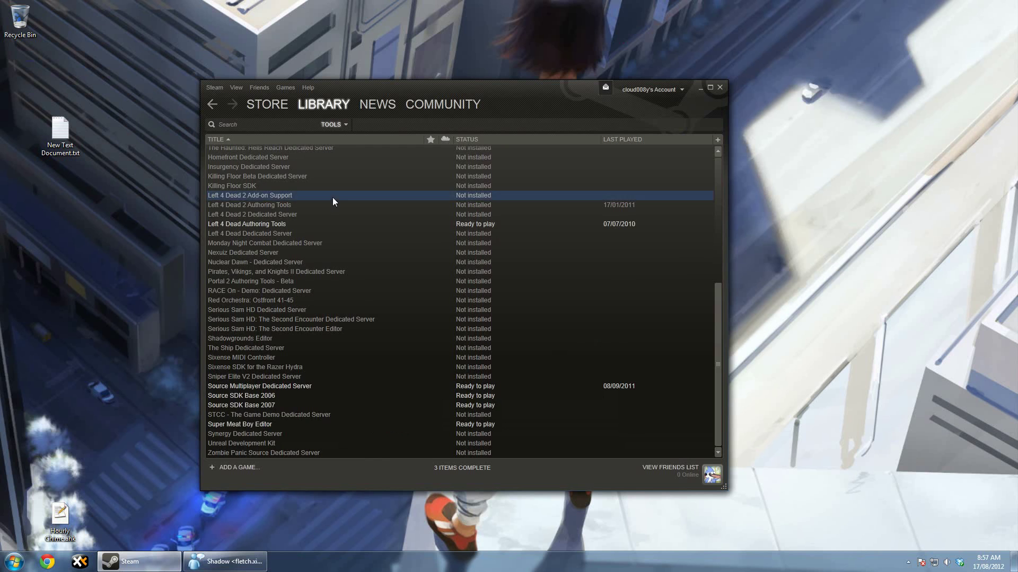
pyautogui.doubleClick(273, 162)
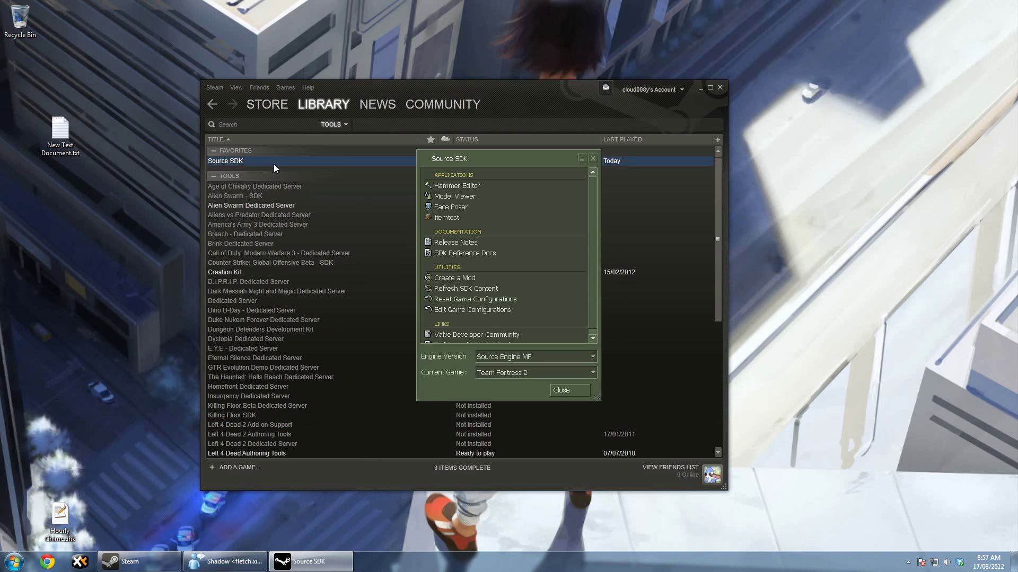
# Add a new Source SDK game configuration named SFM.
pyautogui.click(492, 310)
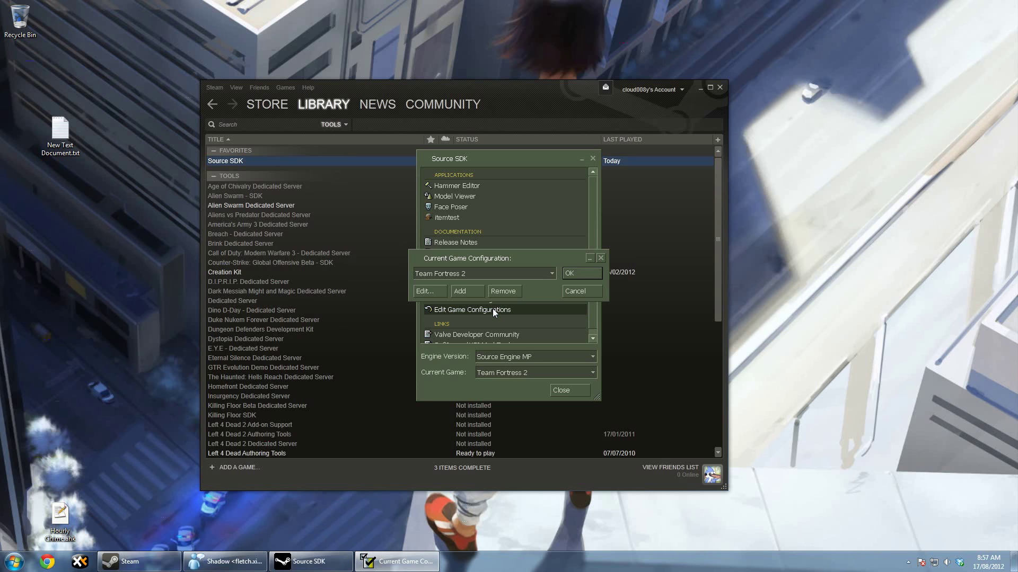
pyautogui.click(475, 295)
pyautogui.write('SFM')
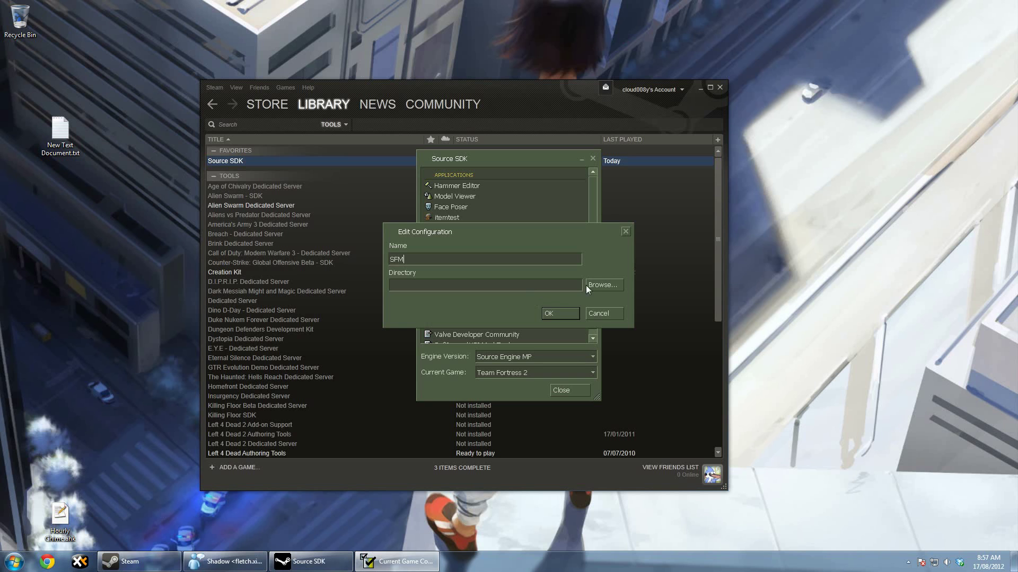
# Set the SFM game directory to D:\Program Files (x86)\SourceFilmmaker\game\tf.
pyautogui.click(602, 286)
pyautogui.click(476, 204)
pyautogui.click(476, 224)
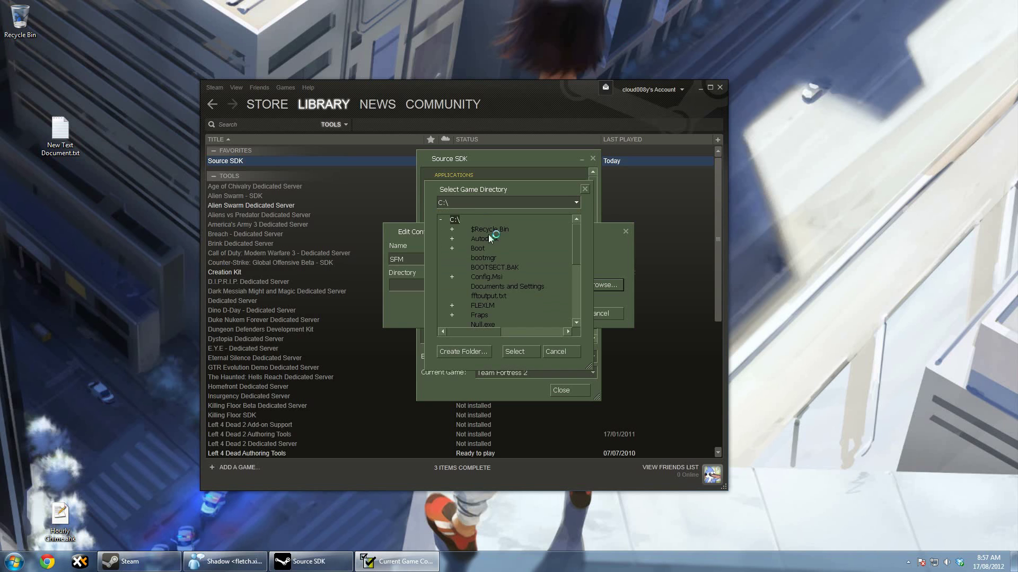
pyautogui.moveTo(578, 247); pyautogui.dragTo(549, 282)
pyautogui.click(452, 268)
pyautogui.moveTo(578, 254); pyautogui.dragTo(579, 277)
pyautogui.click(494, 248)
pyautogui.click(504, 267)
pyautogui.click(576, 325)
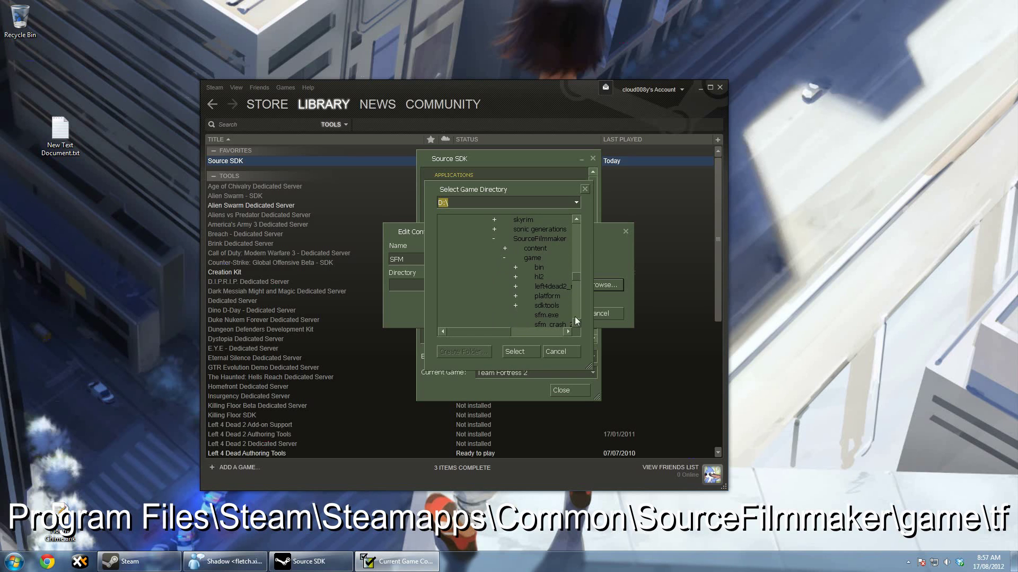
pyautogui.click(546, 257)
pyautogui.click(520, 351)
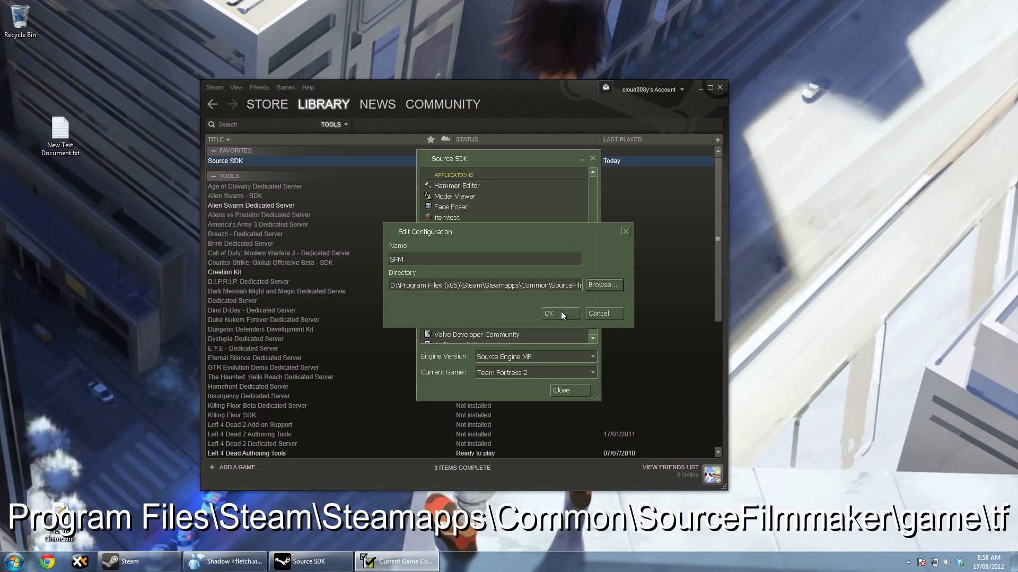
# Save the SFM configuration, make it current, and close the launcher.
pyautogui.click(561, 313)
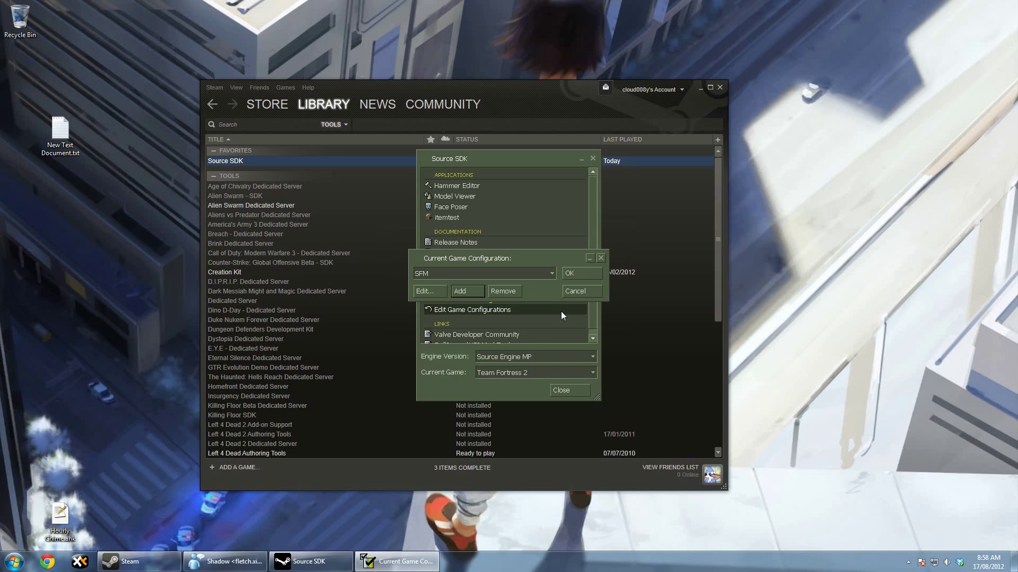
pyautogui.click(568, 272)
pyautogui.click(568, 392)
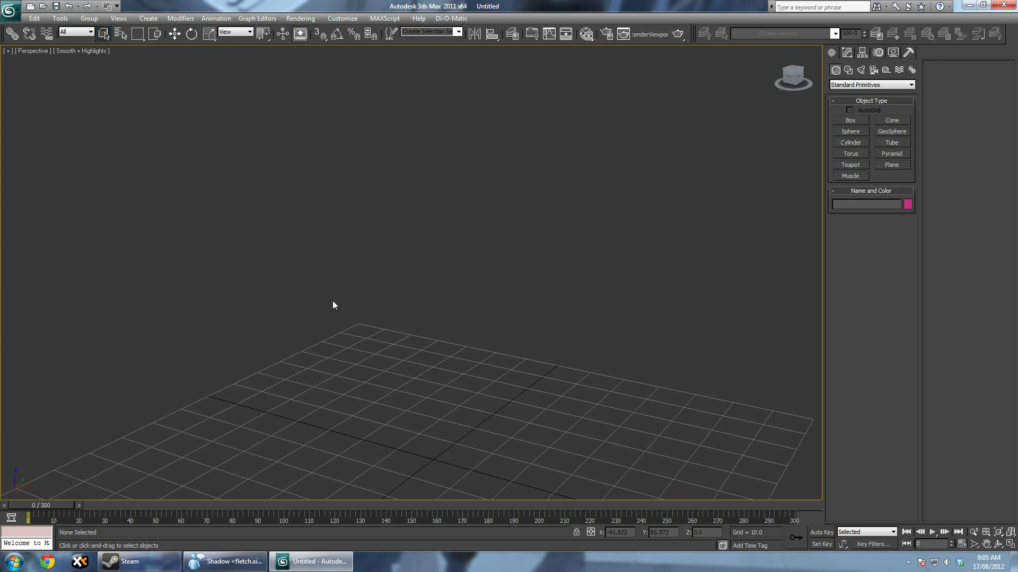
# Open the recent scene Sniper29.max and play its 300-frame Sniper animation.
pyautogui.click(10, 9)
pyautogui.click(124, 68)
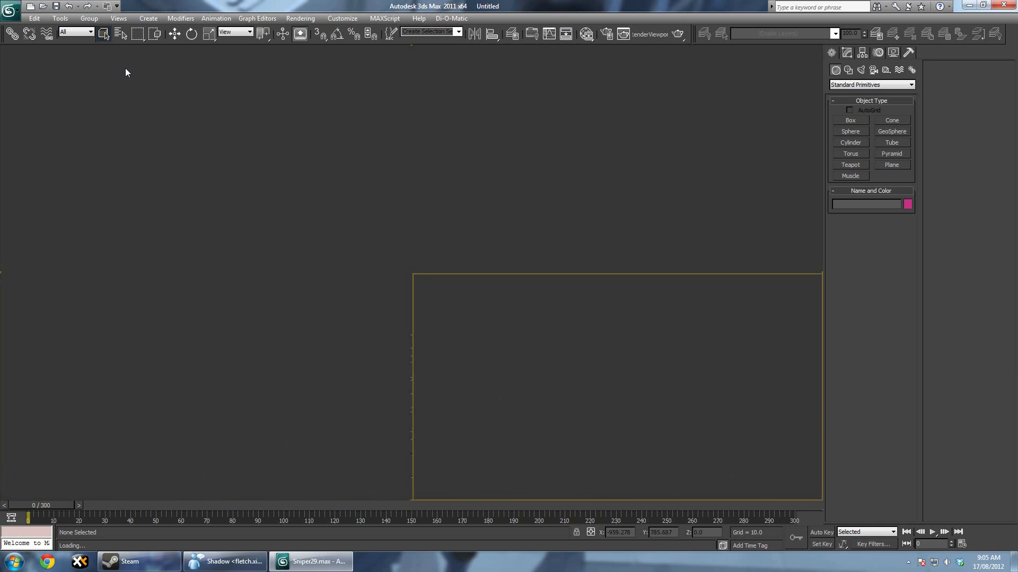
pyautogui.press('/')
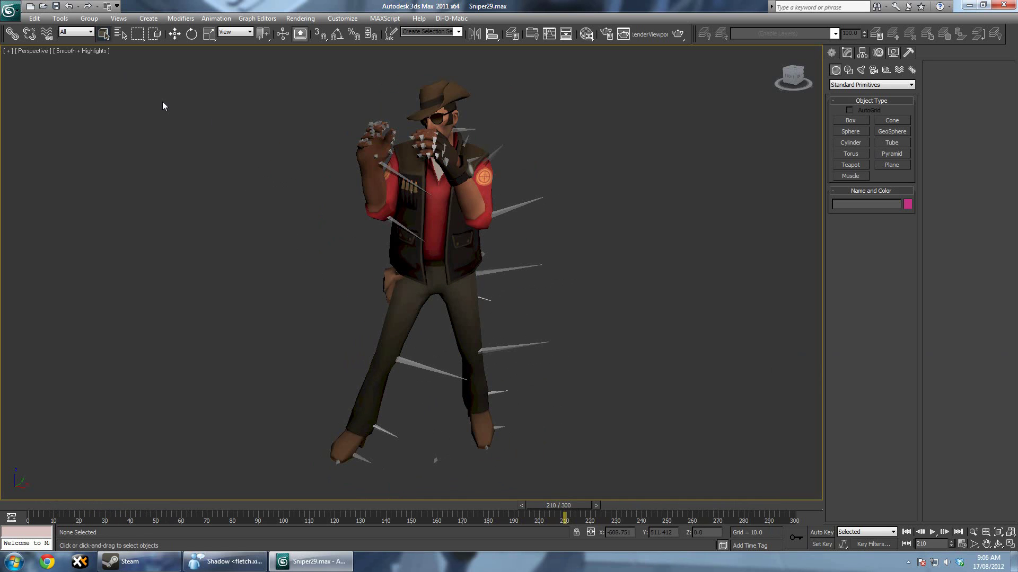
# Start an export and browse to the Steam user's sourcesdk_content folder on D:.
pyautogui.click(14, 16)
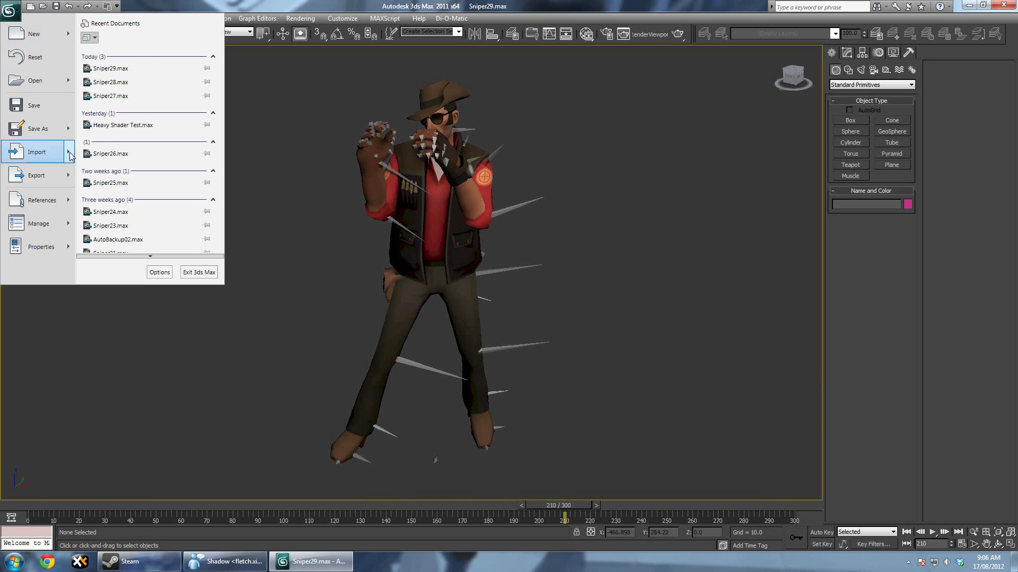
pyautogui.click(58, 177)
pyautogui.click(312, 108)
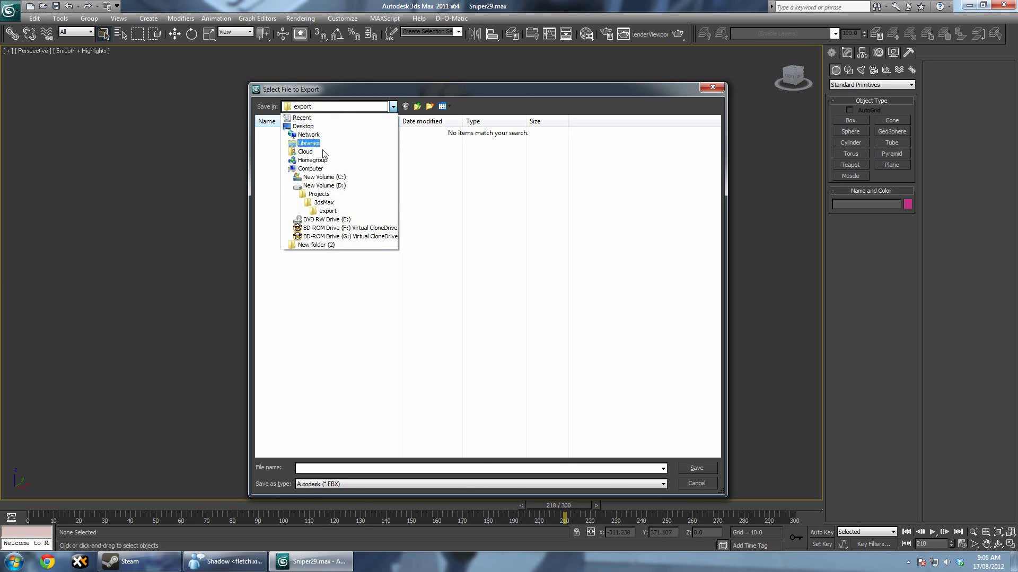
pyautogui.click(314, 218)
pyautogui.doubleClick(313, 214)
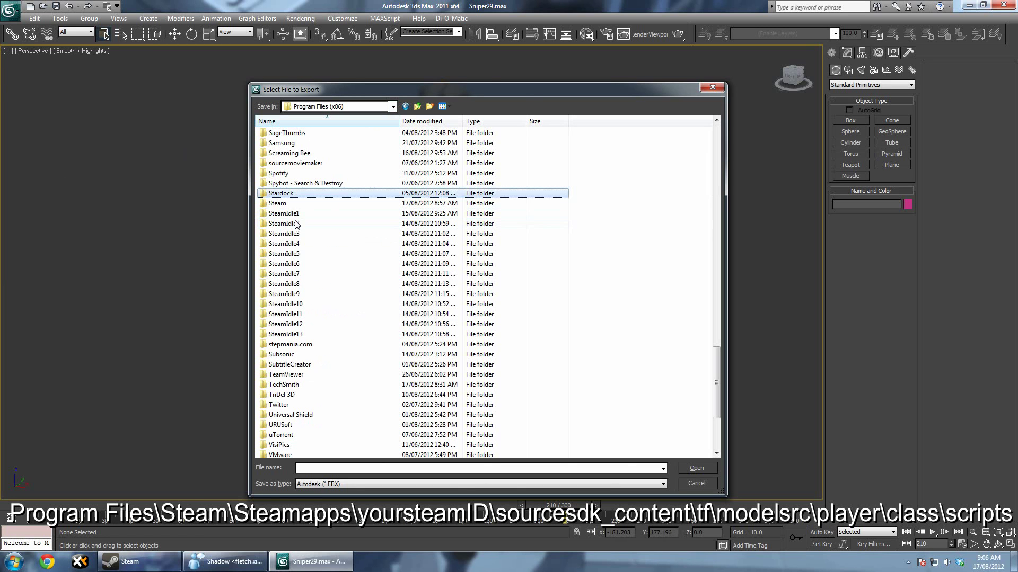
pyautogui.doubleClick(284, 200)
pyautogui.doubleClick(300, 257)
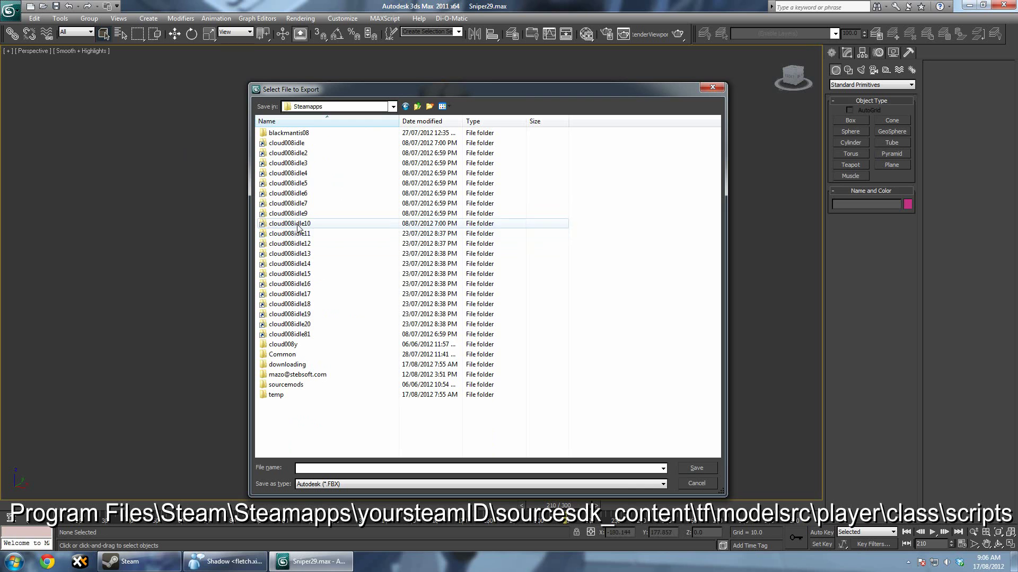
pyautogui.doubleClick(297, 344)
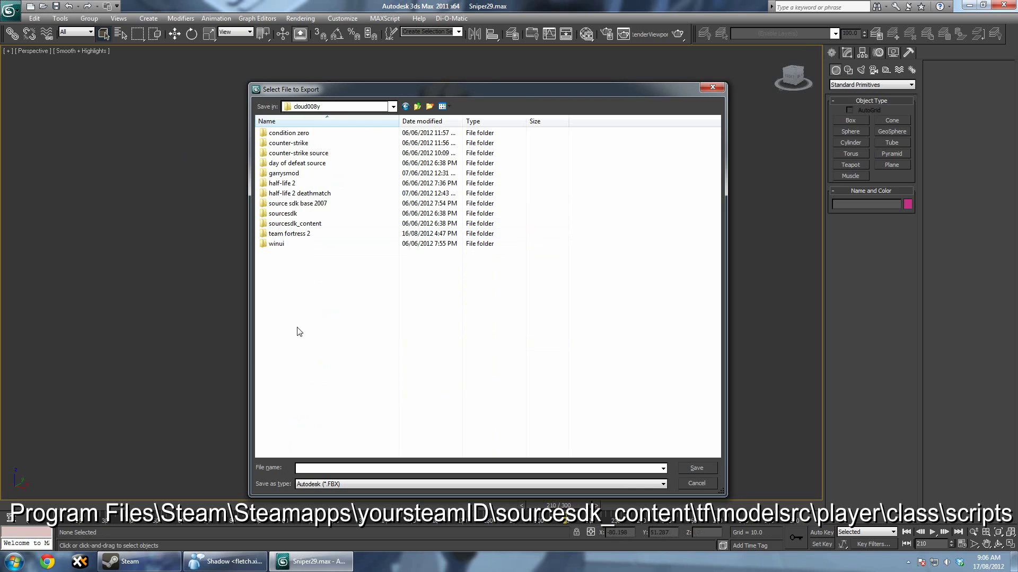
pyautogui.doubleClick(306, 226)
# Navigate into tf\modelsrc\player\sniper\scripts as the export location.
pyautogui.click(284, 215)
pyautogui.doubleClick(284, 214)
pyautogui.doubleClick(295, 154)
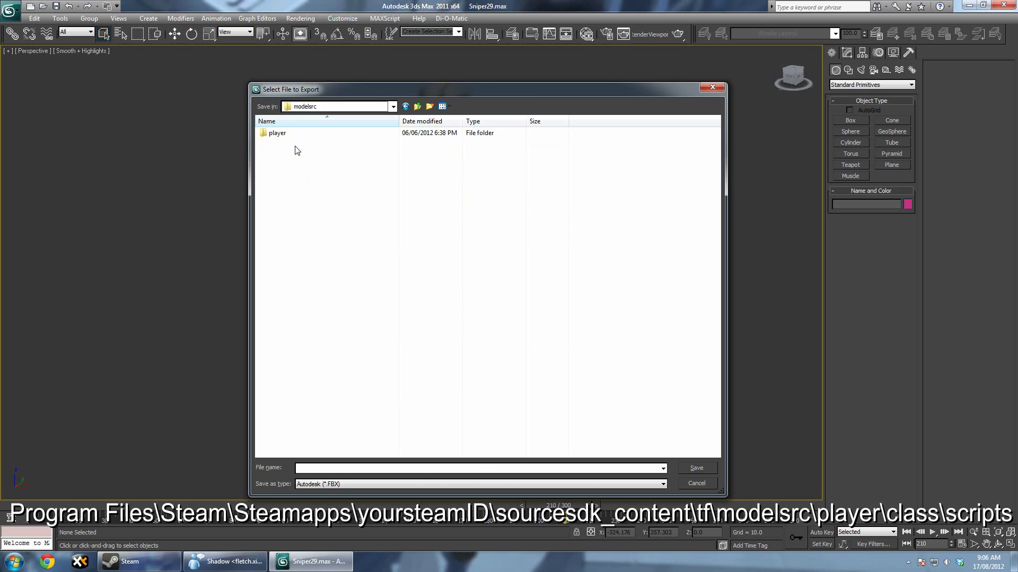
pyautogui.doubleClick(277, 133)
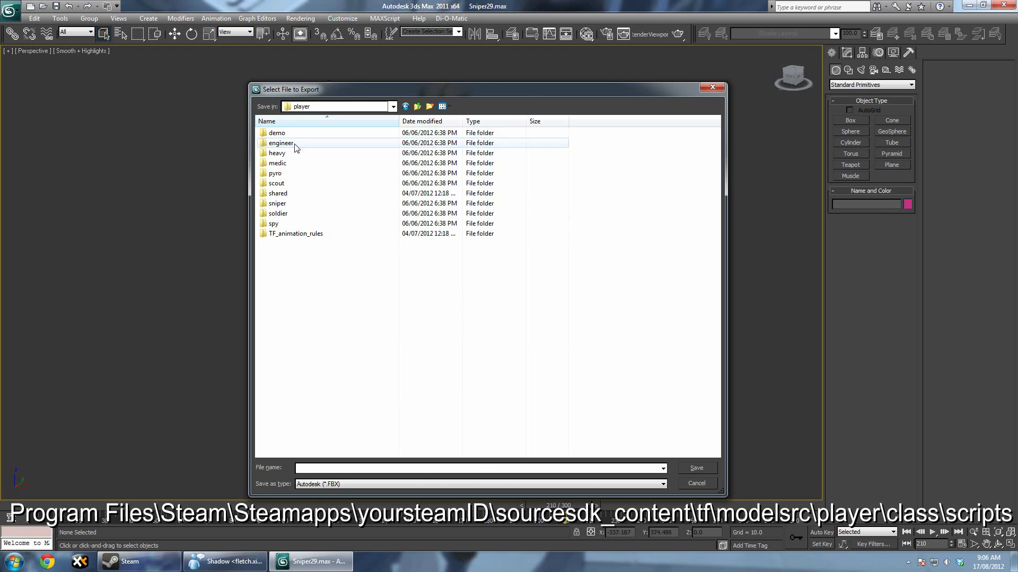
pyautogui.doubleClick(278, 203)
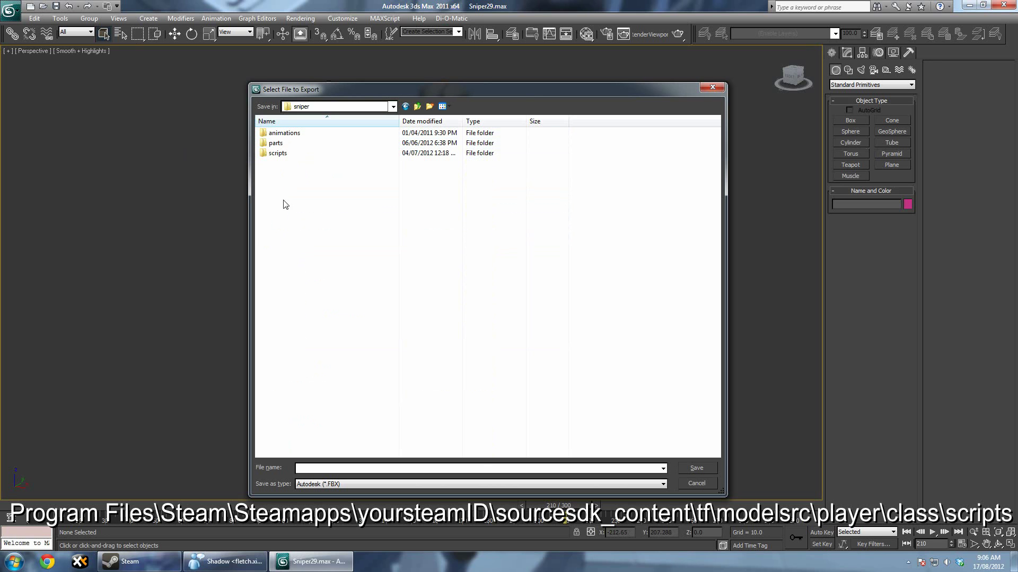
pyautogui.doubleClick(288, 153)
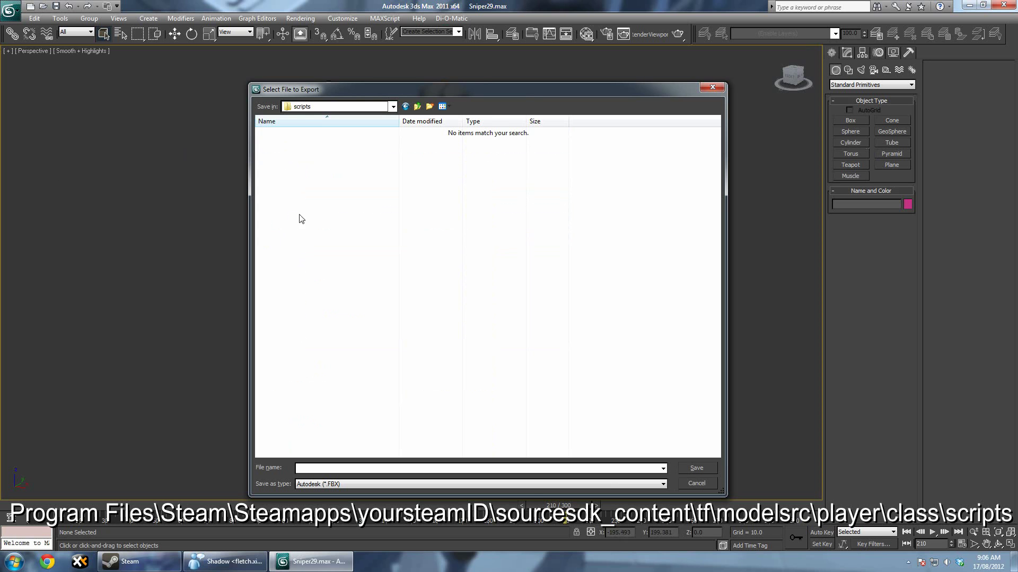
# Choose Source SMD as the file type and confirm myanimation as the name.
pyautogui.click(361, 482)
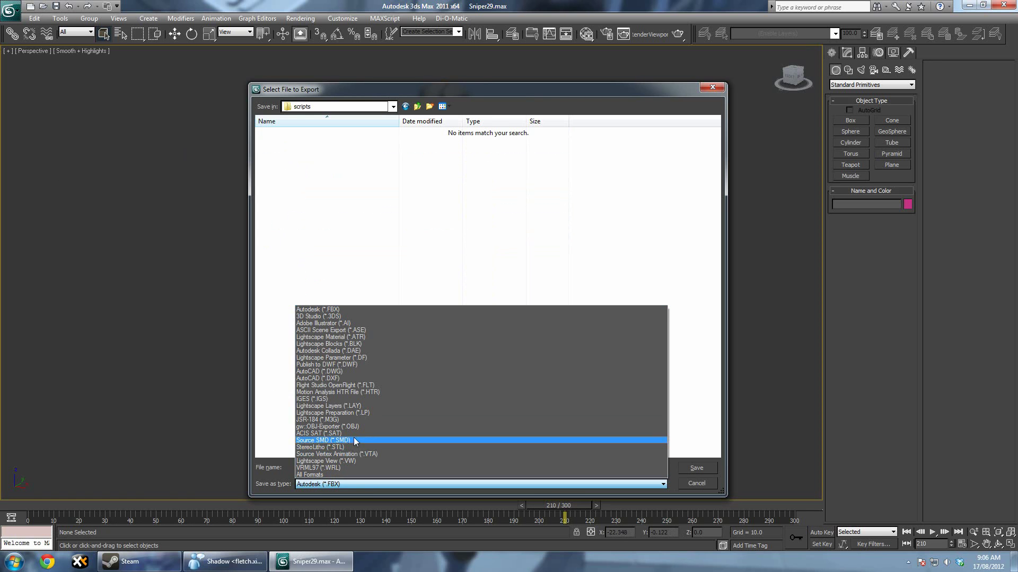
pyautogui.click(354, 440)
pyautogui.click(362, 468)
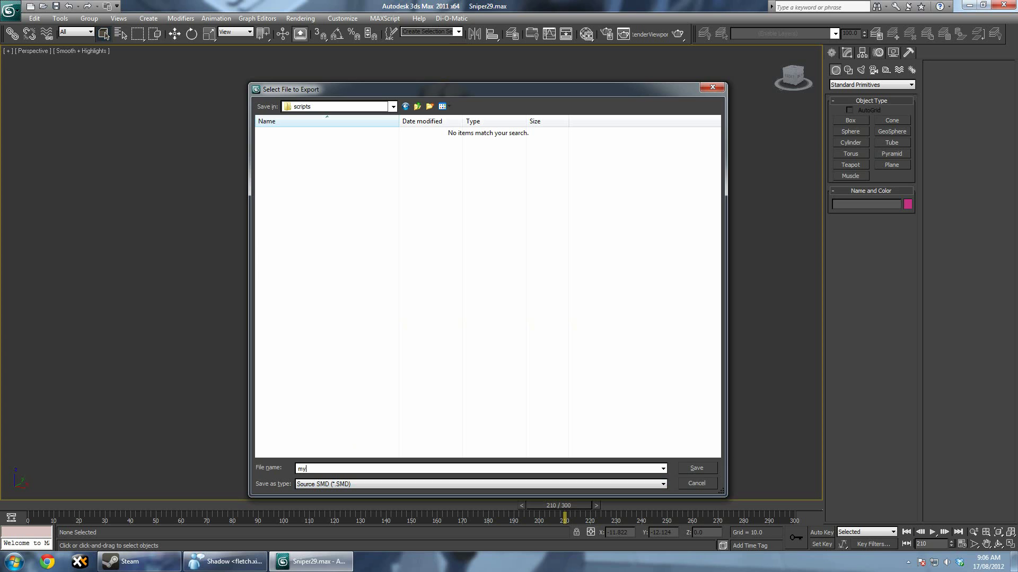
pyautogui.press('Return')
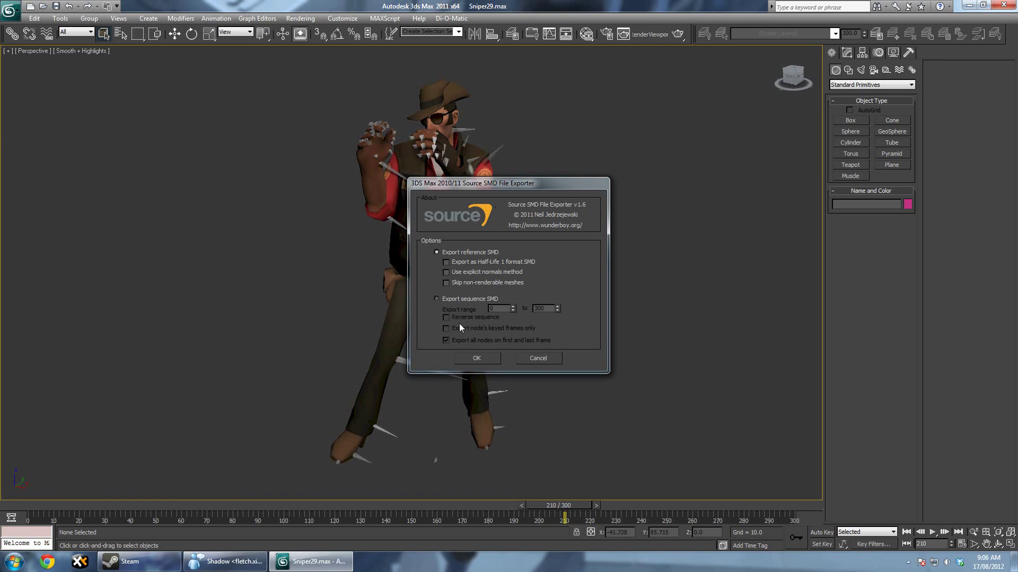
# Export frames 0–300 as a sequence SMD, then return to the scripts folder window.
pyautogui.click(472, 300)
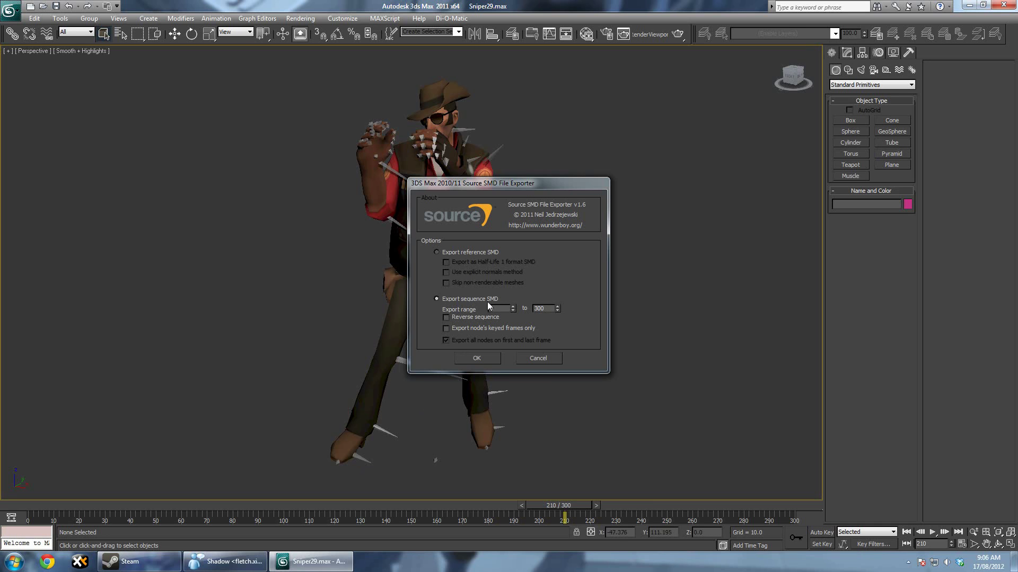
pyautogui.click(478, 360)
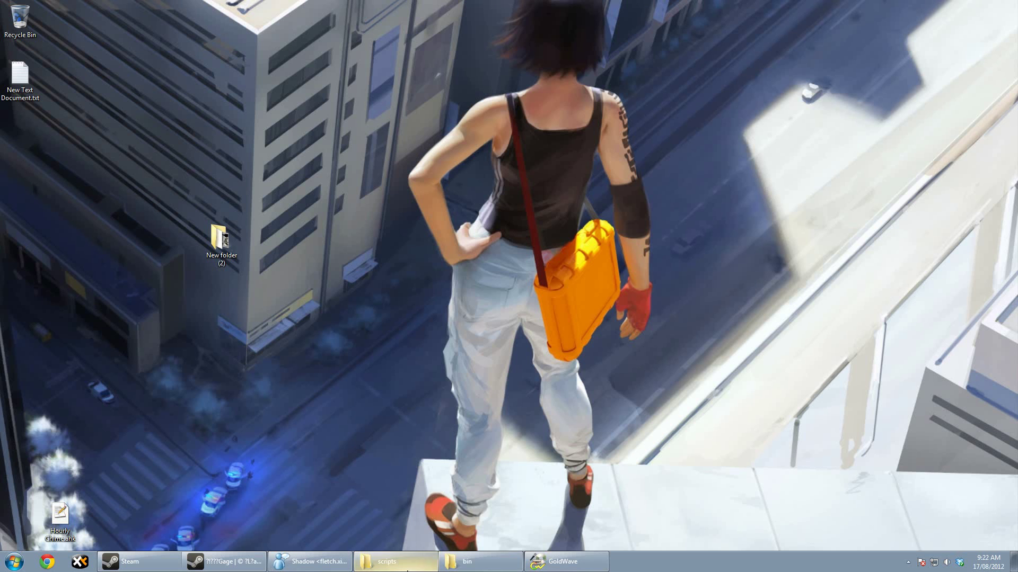
pyautogui.click(408, 566)
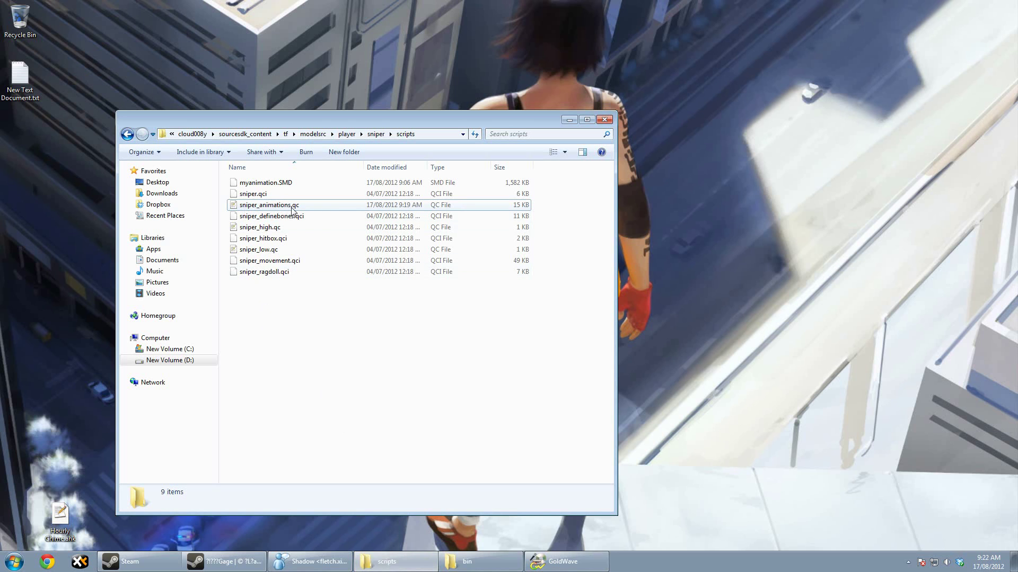
# Clear the Read-only attribute on sniper_animations.qc and open it in Notepad++.
pyautogui.rightClick(270, 209)
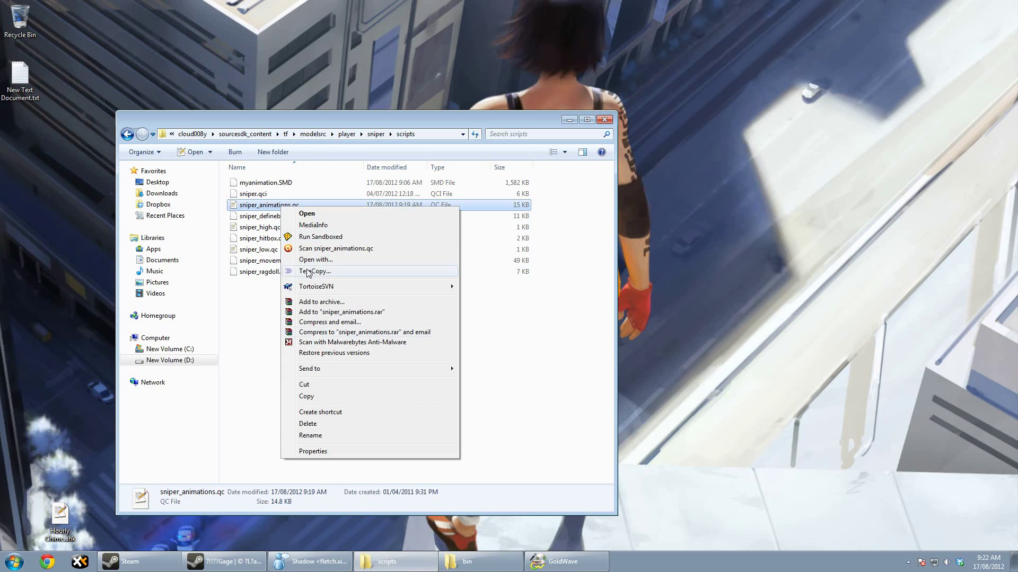
pyautogui.click(367, 452)
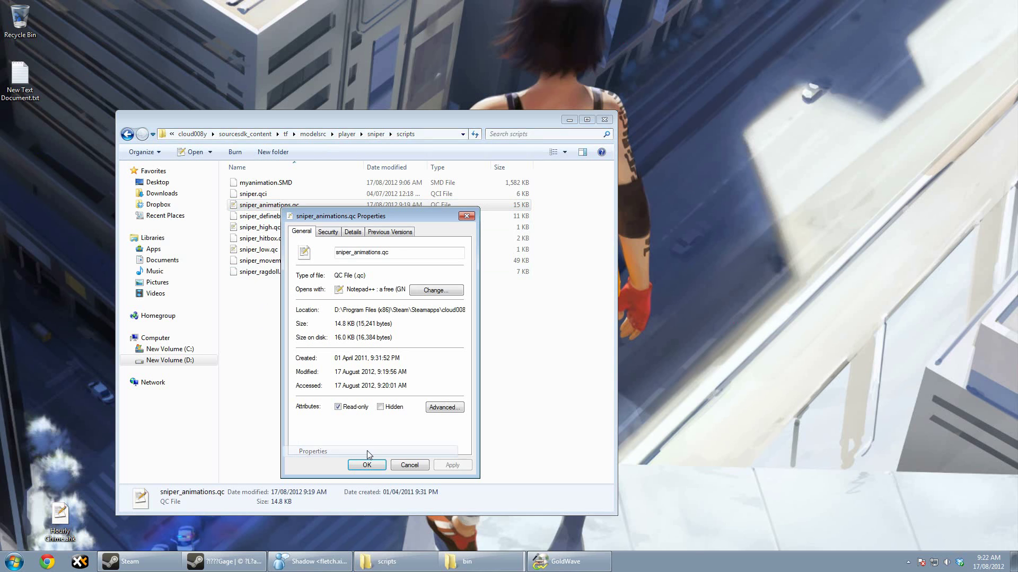
pyautogui.click(338, 407)
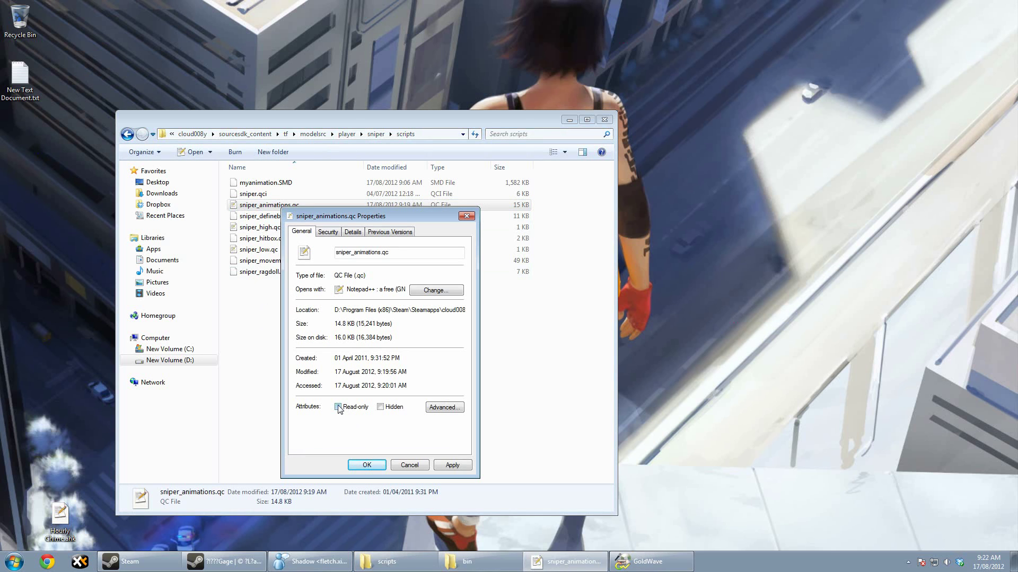
pyautogui.click(371, 466)
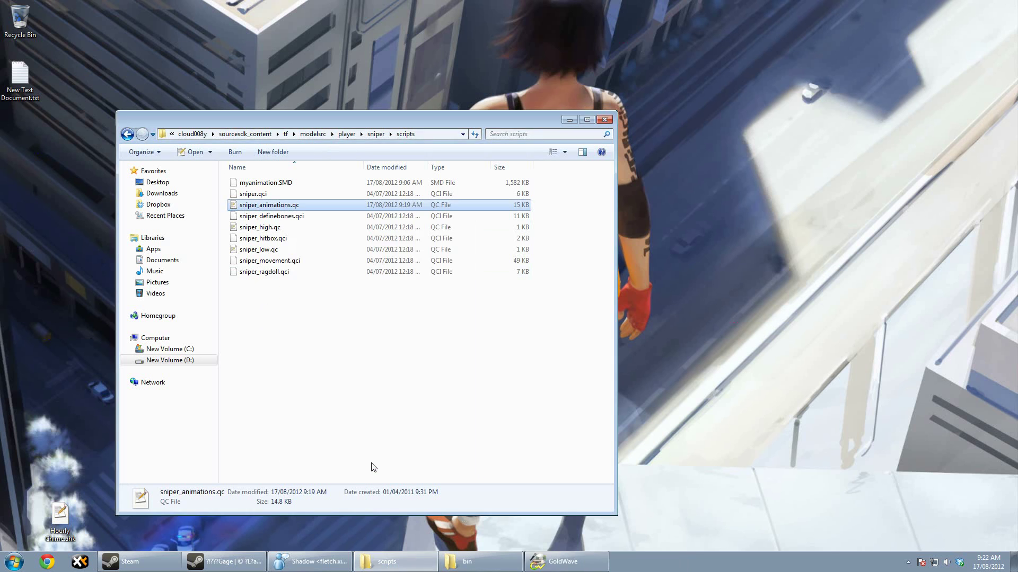
pyautogui.doubleClick(284, 205)
# Insert line 1 '$sequence myanimation "myanimation.smd" loop', save the file, and close Notepad++.
pyautogui.click(413, 70)
pyautogui.write('$sequence ')
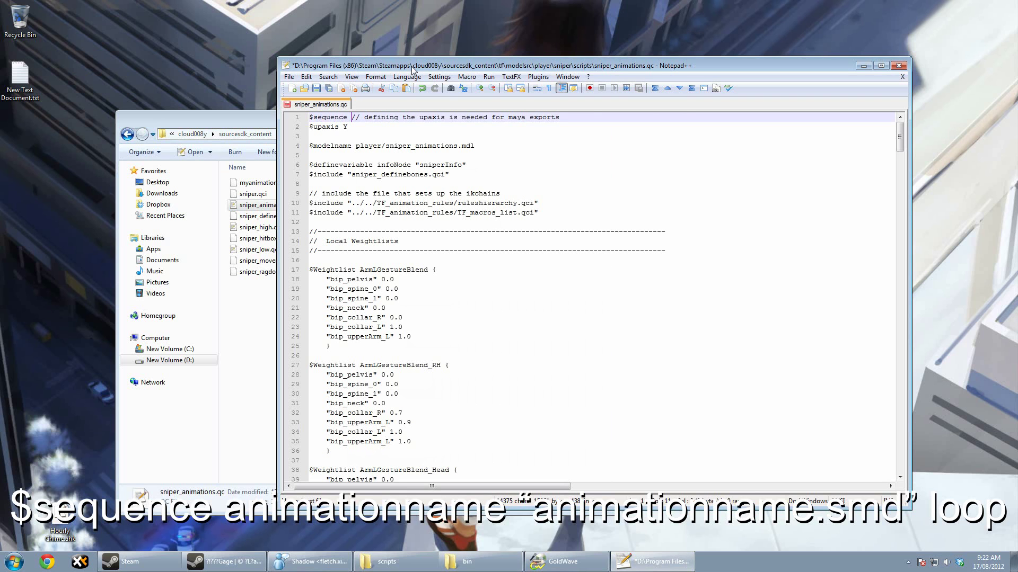
pyautogui.write('myanimation')
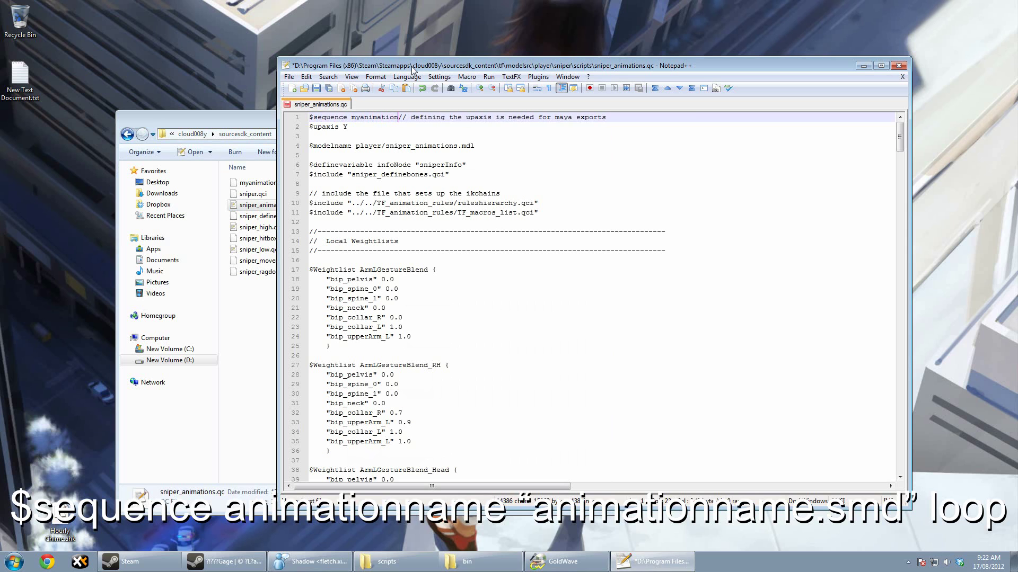
pyautogui.write(' "')
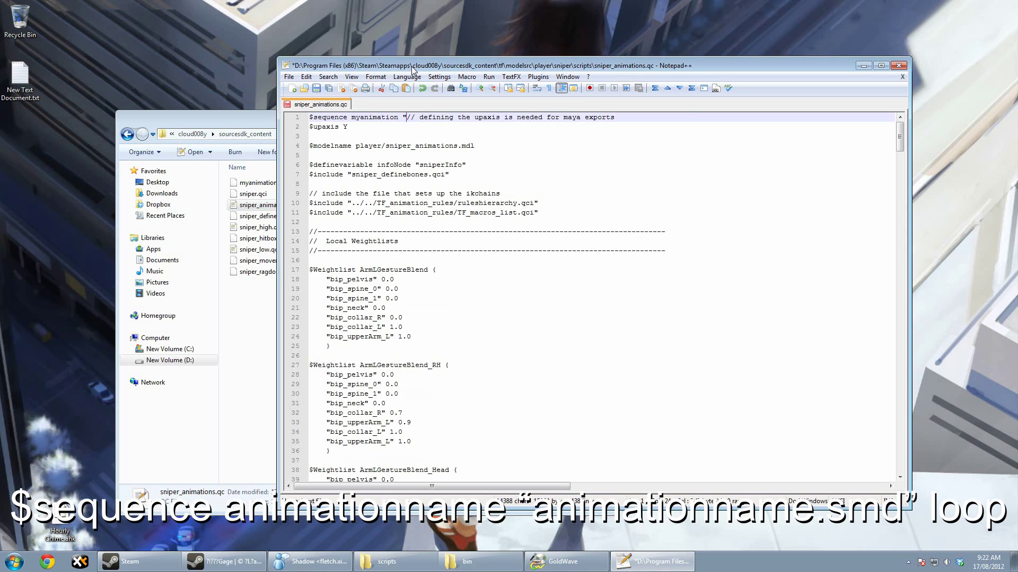
pyautogui.write('myanimation.smd" loop')
pyautogui.press('Return')
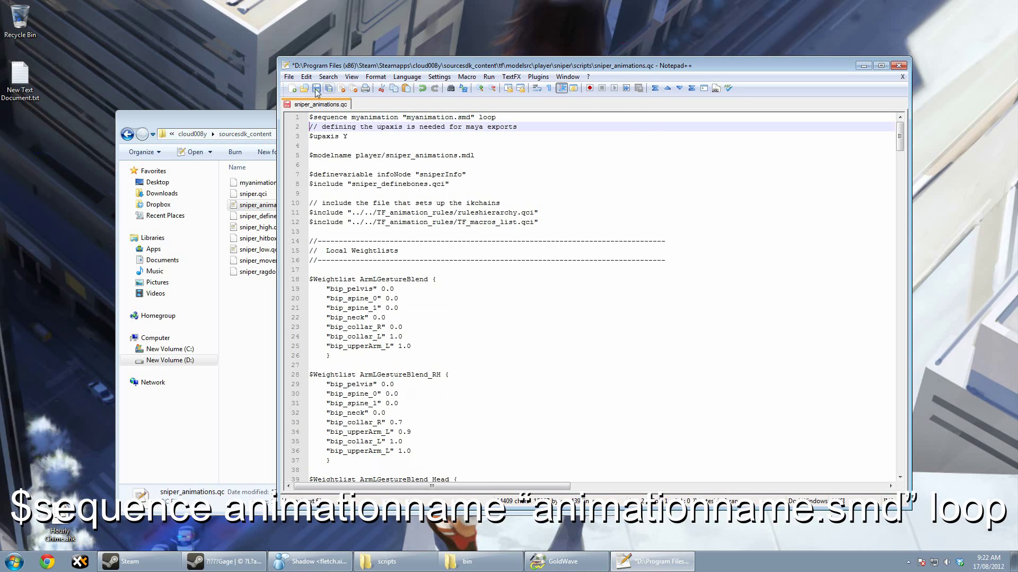
pyautogui.click(289, 77)
pyautogui.click(308, 119)
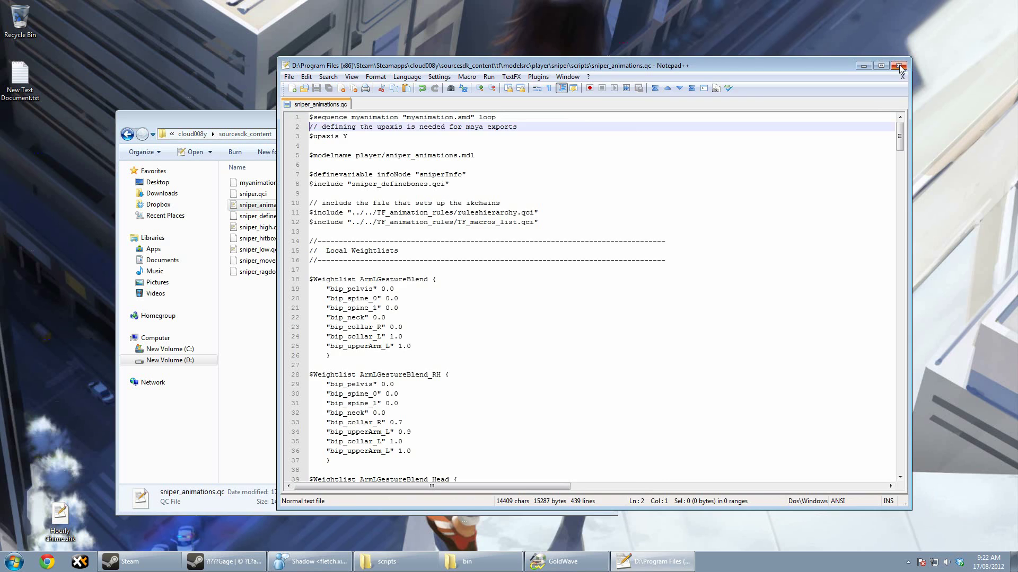
pyautogui.click(898, 66)
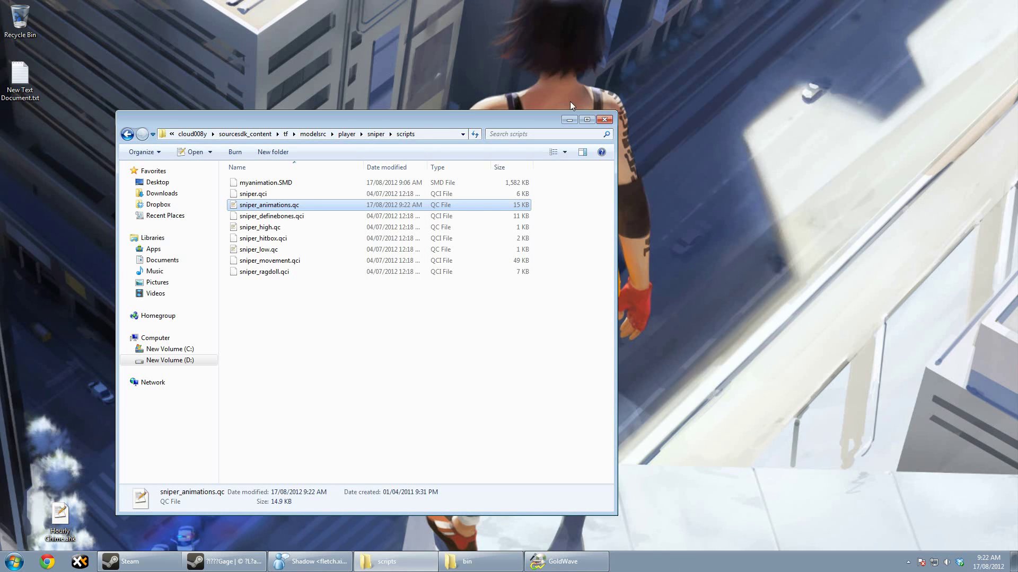
# Open a new Explorer window and browse to D:\Program Files (x86)\Steam\steamapps.
pyautogui.click(568, 120)
pyautogui.click(13, 560)
pyautogui.click(171, 422)
pyautogui.click(275, 279)
pyautogui.doubleClick(276, 279)
pyautogui.write('steam')
pyautogui.doubleClick(268, 272)
pyautogui.doubleClick(271, 329)
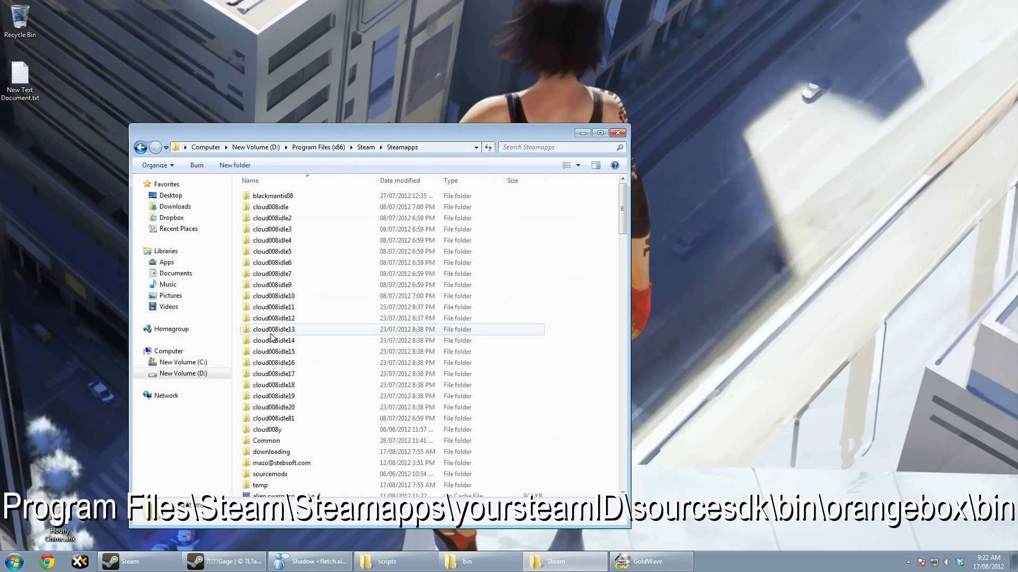
# Continue into the user's sourcesdk\bin\orangebox\bin folder.
pyautogui.doubleClick(273, 431)
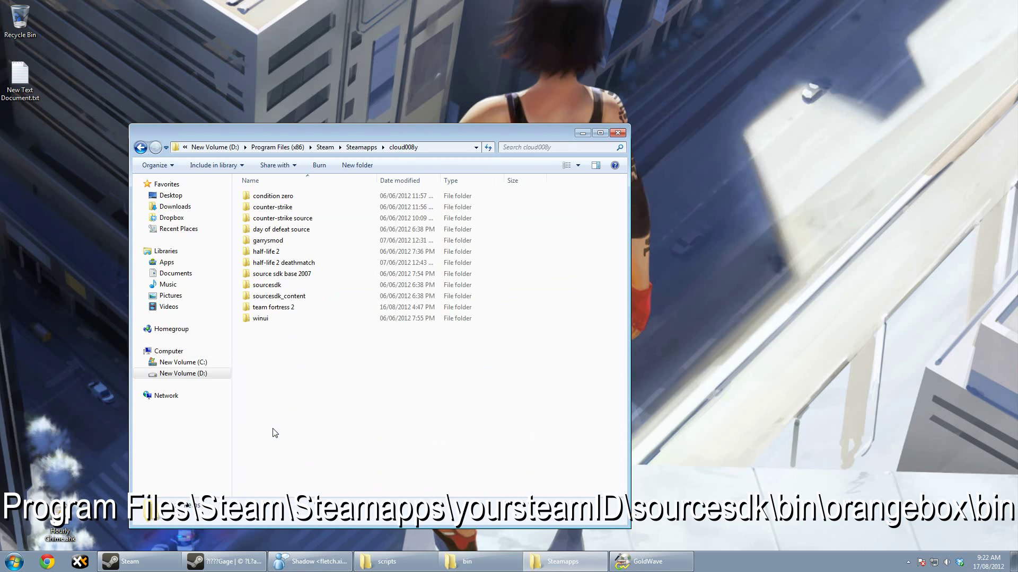
pyautogui.doubleClick(283, 286)
pyautogui.doubleClick(258, 197)
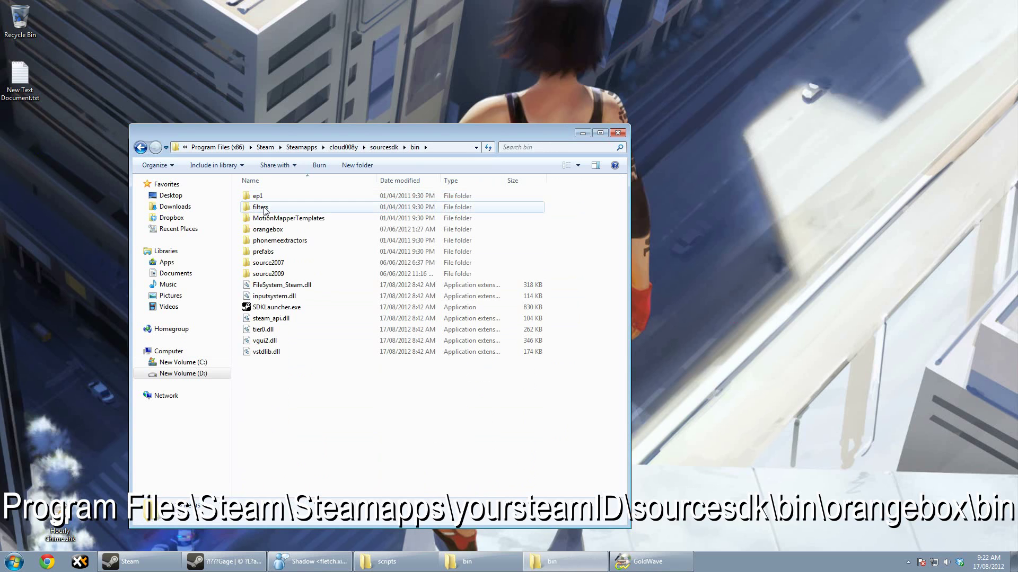
pyautogui.doubleClick(268, 229)
pyautogui.doubleClick(265, 197)
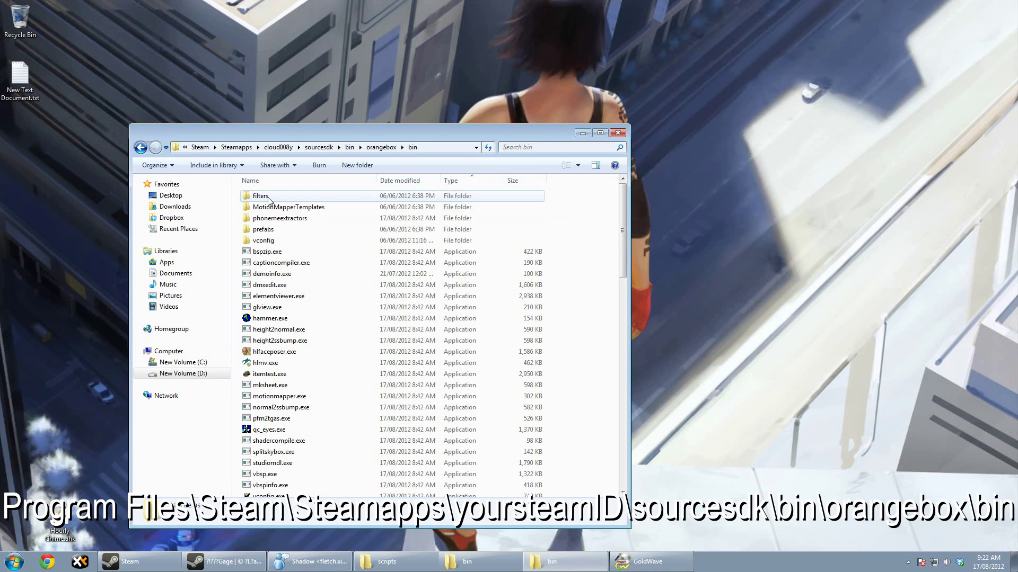
# Drag sniper_animations.qc onto studiomdl.exe to compile it, then dismiss the error.
pyautogui.click(387, 562)
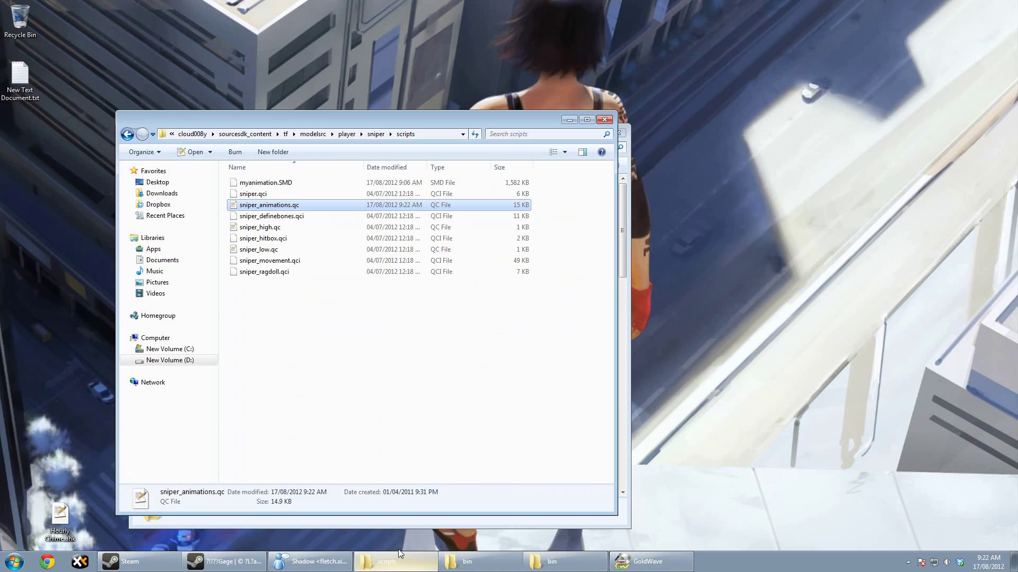
pyautogui.moveTo(351, 125); pyautogui.dragTo(733, 102)
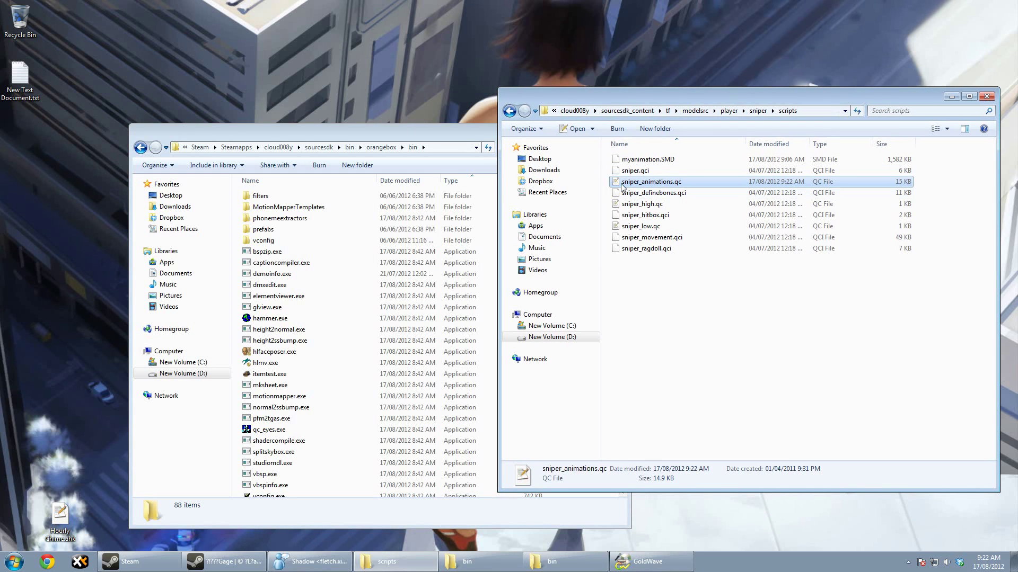
pyautogui.moveTo(623, 186); pyautogui.dragTo(302, 459)
pyautogui.click(628, 322)
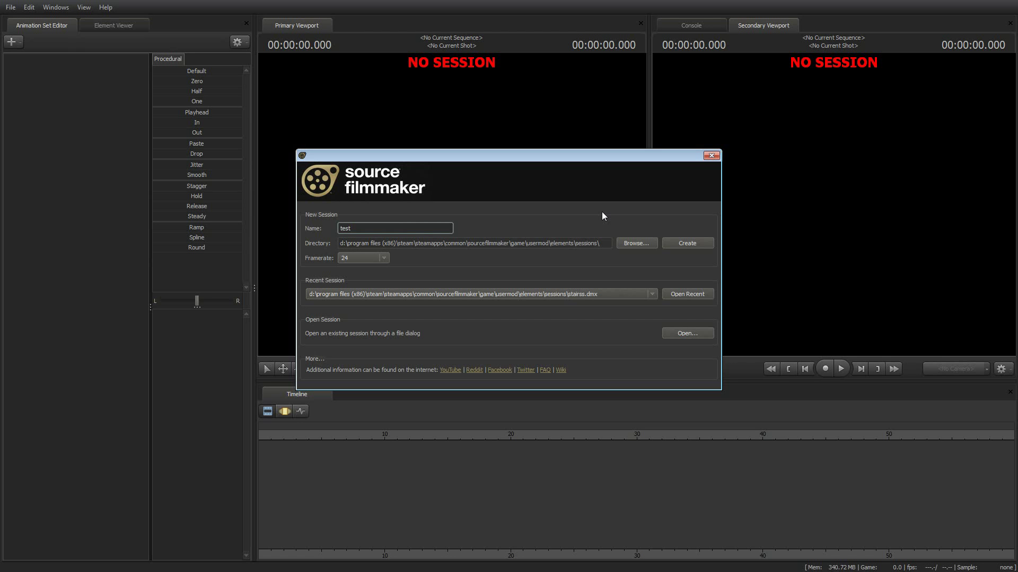
# Create the test session and load a BSP map via File > Load Map.
pyautogui.click(688, 242)
pyautogui.click(11, 8)
pyautogui.click(27, 100)
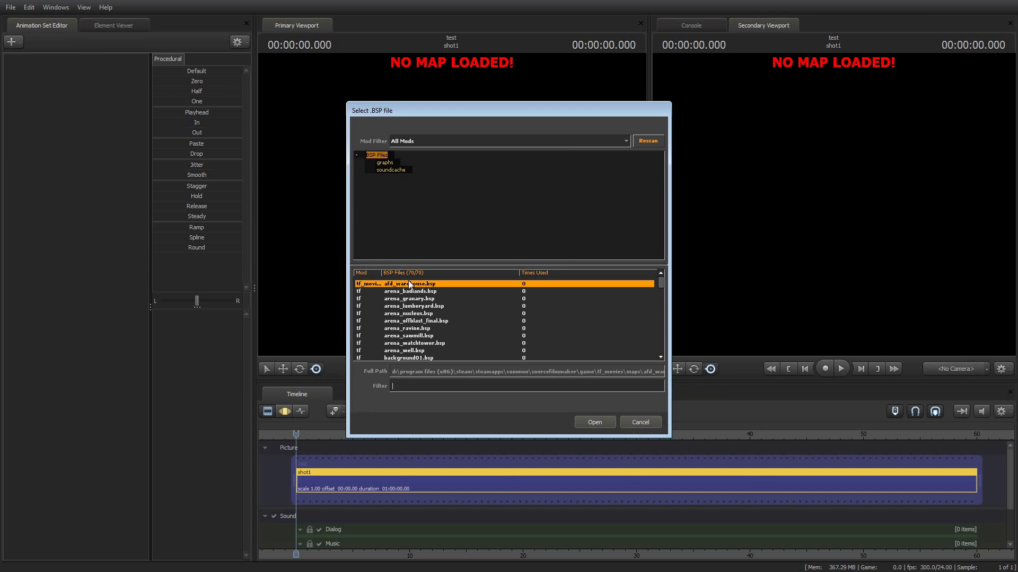
pyautogui.doubleClick(422, 290)
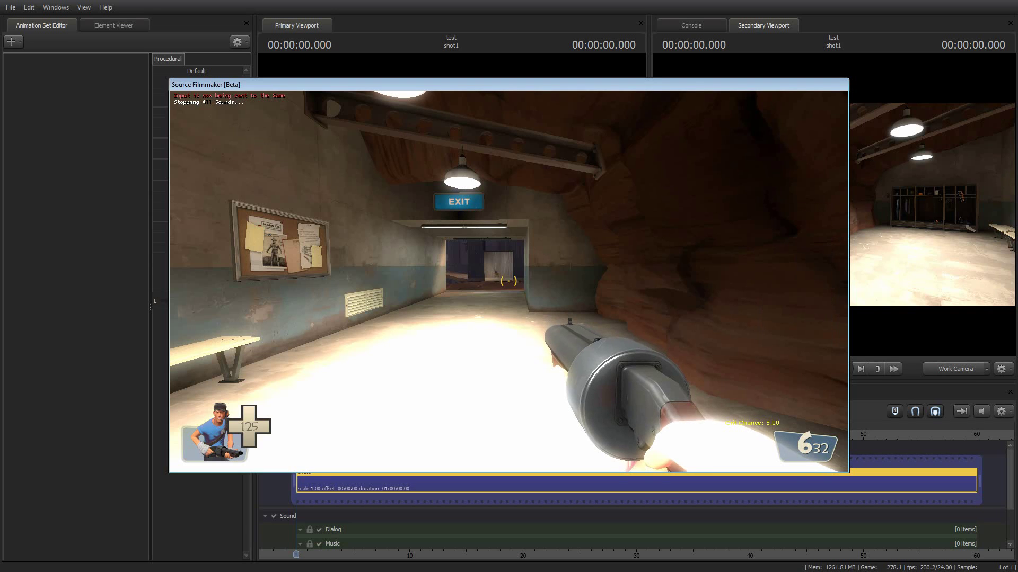
# Choose the Sniper class in game view, then return to the editor.
pyautogui.press(',')
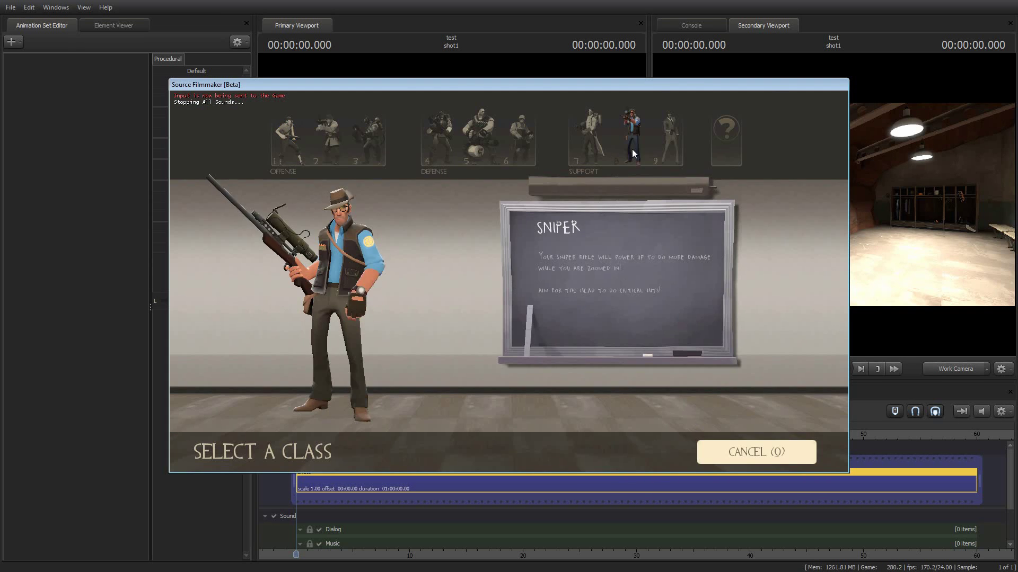
pyautogui.click(632, 148)
pyautogui.press('1')
pyautogui.press('2')
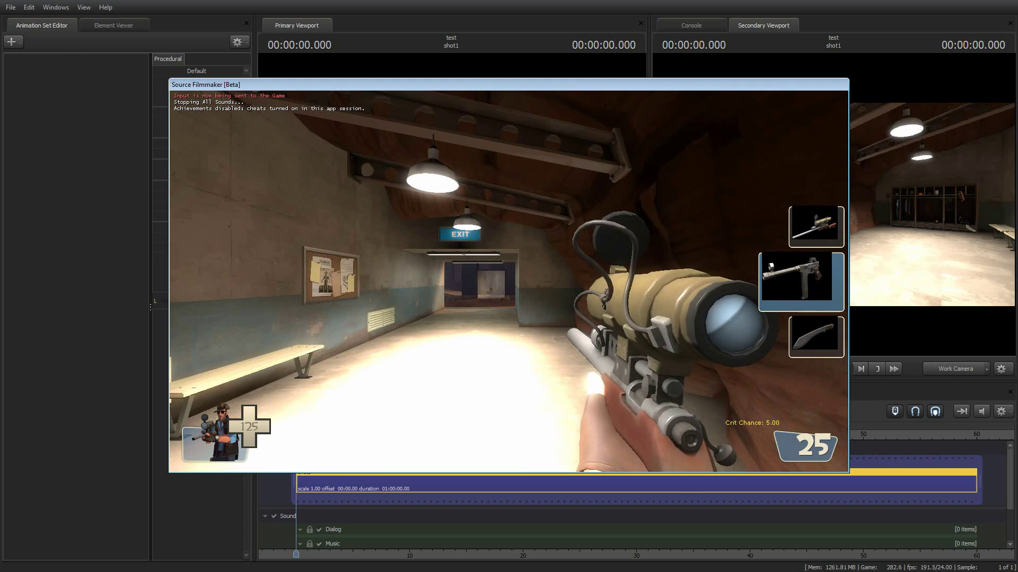
pyautogui.press('Escape')
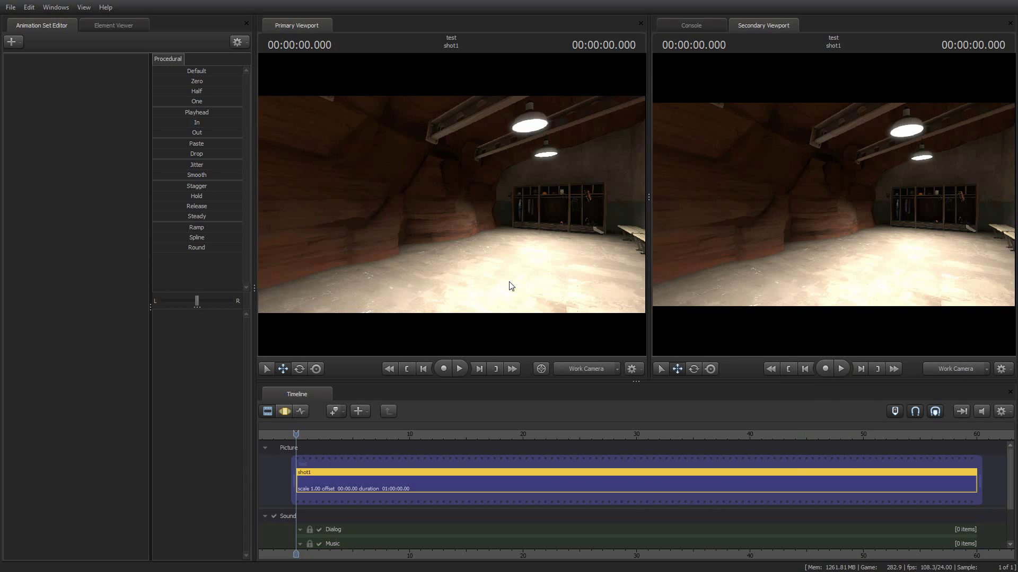
# Record a short take walking the Sniper forward, then stop recording.
pyautogui.click(444, 370)
pyautogui.click(567, 347)
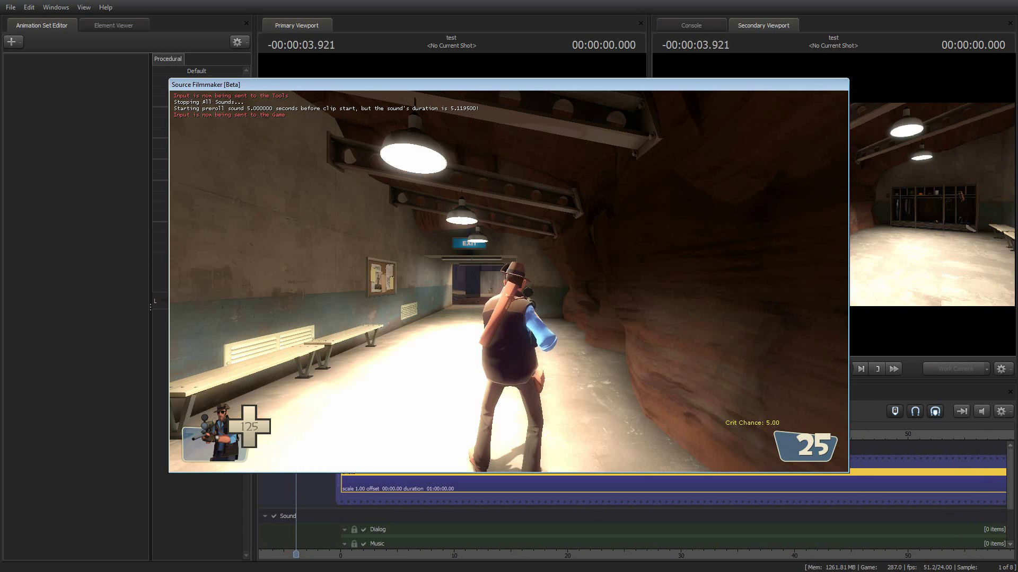
pyautogui.press('w')
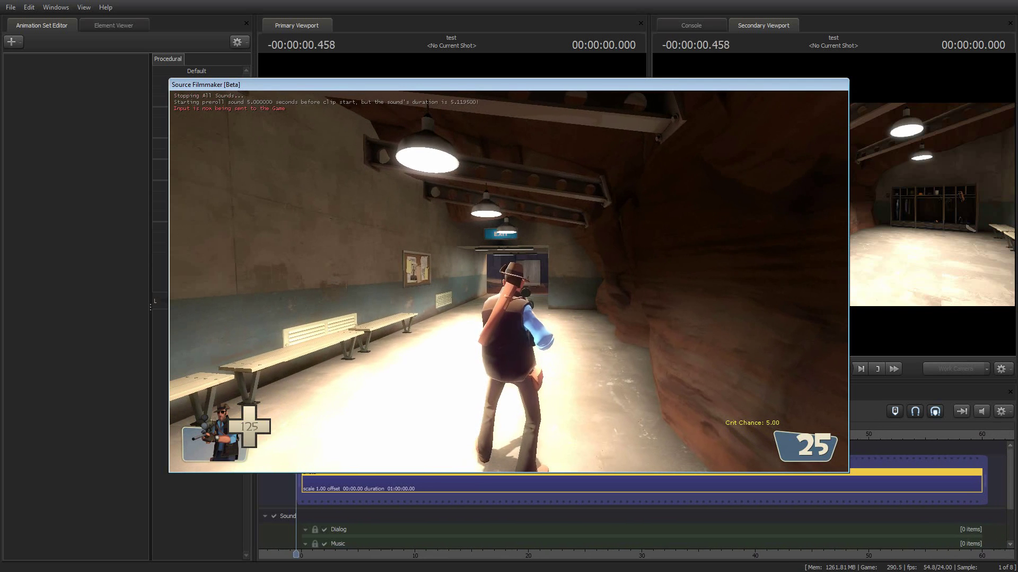
pyautogui.press('Escape')
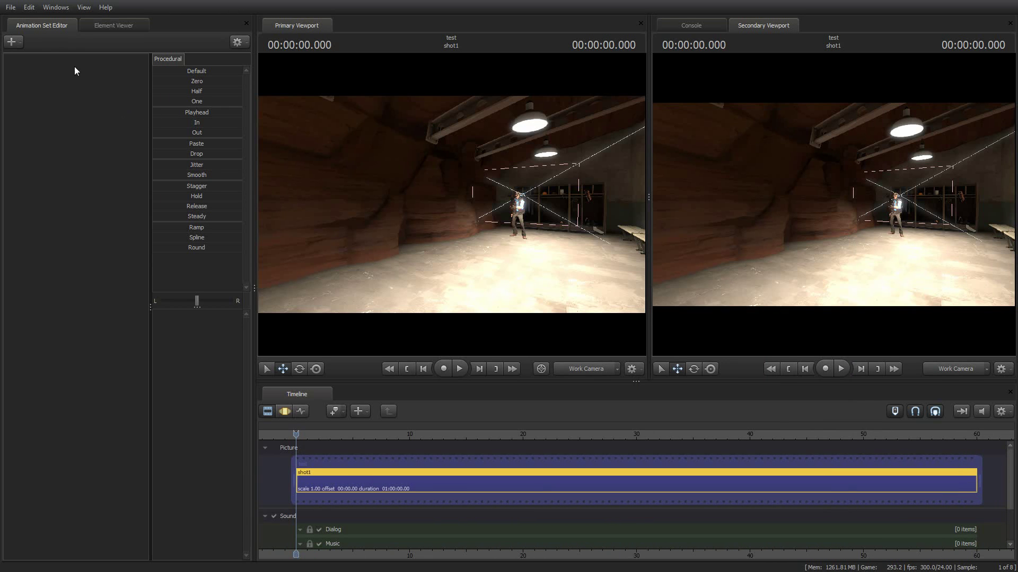
# Create an animation set for an existing element using models/player/hwm/sniper.mdl, filtered by 'sni'.
pyautogui.click(13, 42)
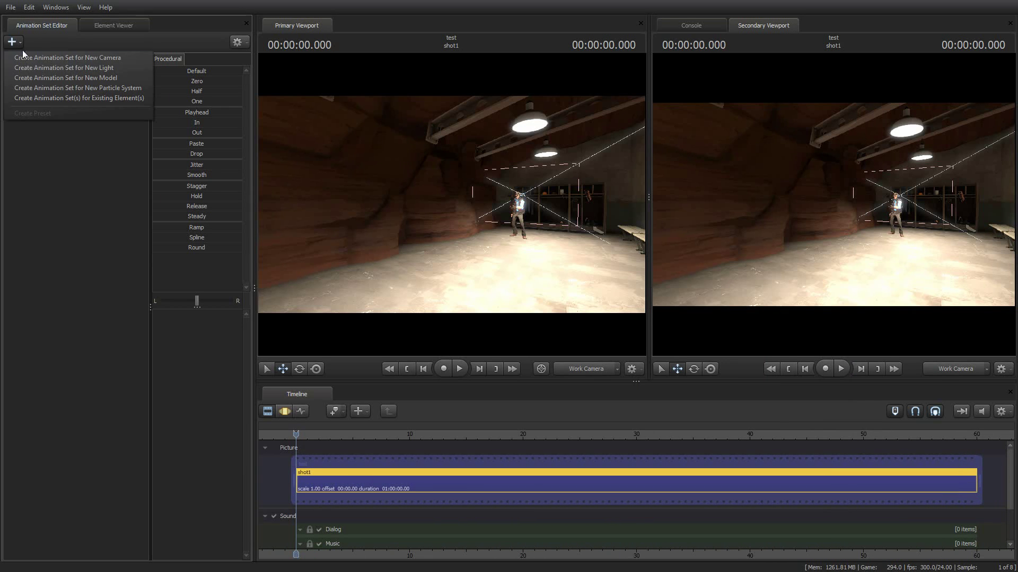
pyautogui.click(97, 99)
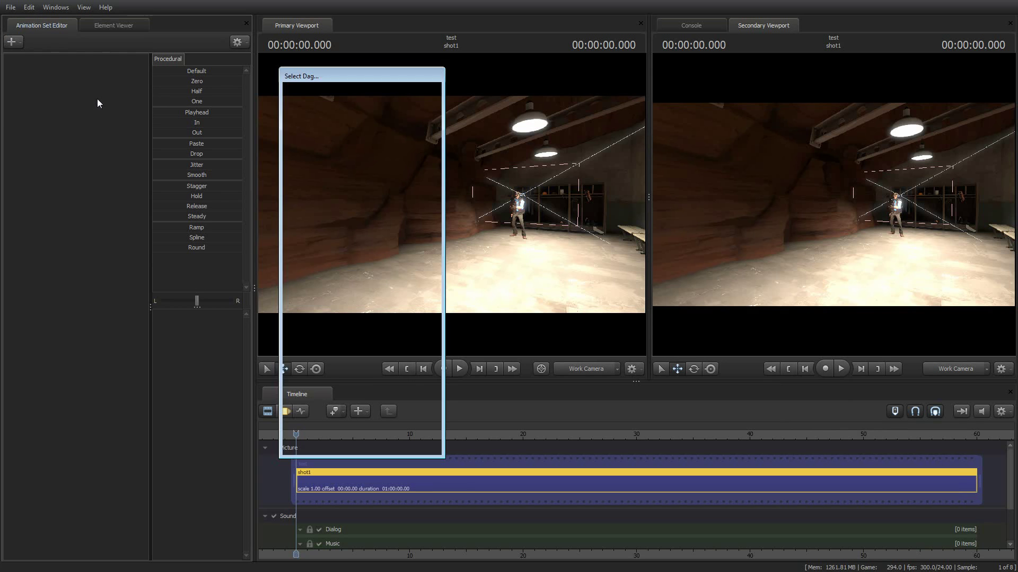
pyautogui.click(375, 429)
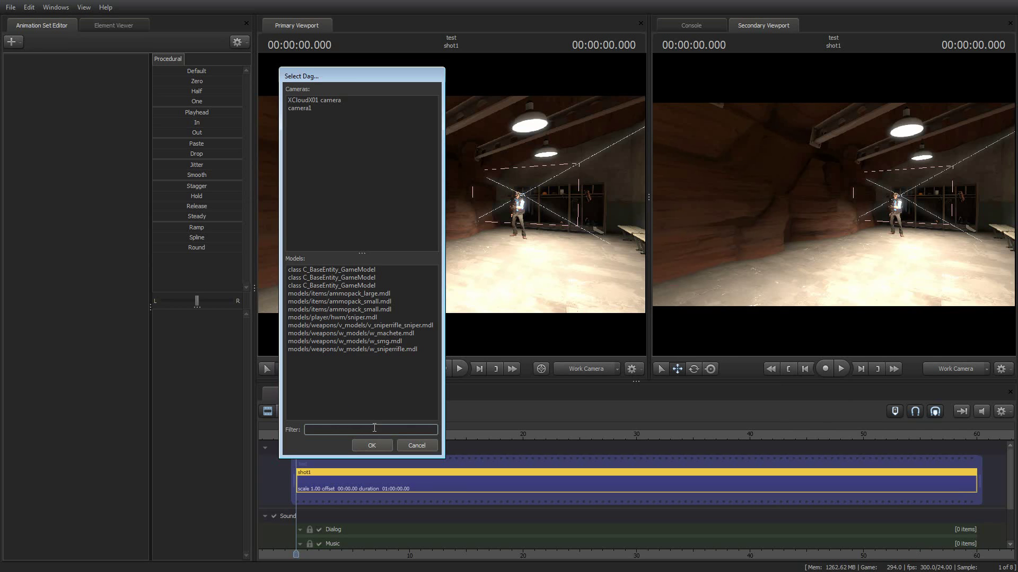
pyautogui.write('sniper')
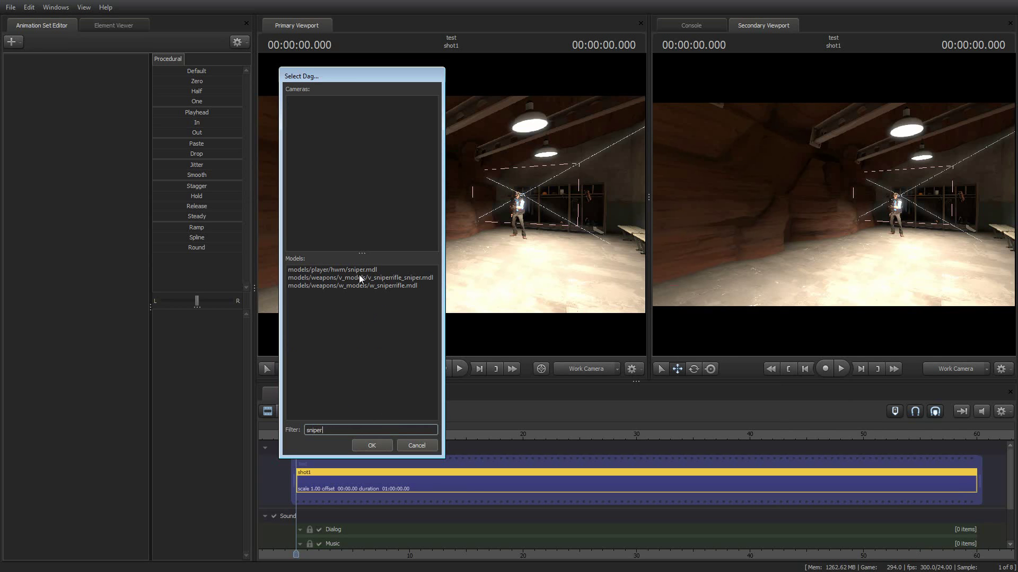
pyautogui.press('Tab')
pyautogui.click(375, 444)
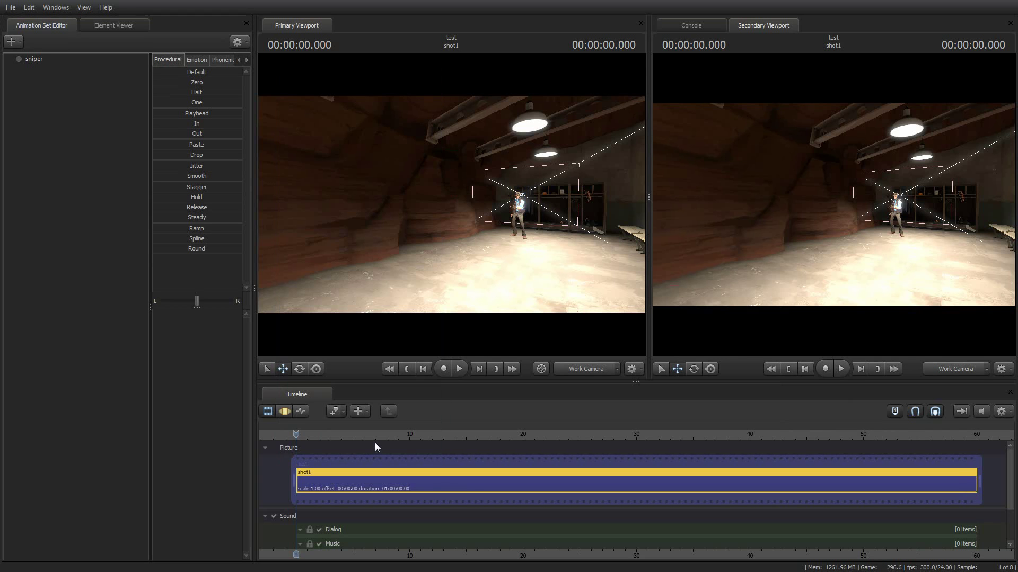
# Switch the timeline to the Motion Editor, with the playhead near 21 seconds and the full time selection.
pyautogui.click(285, 413)
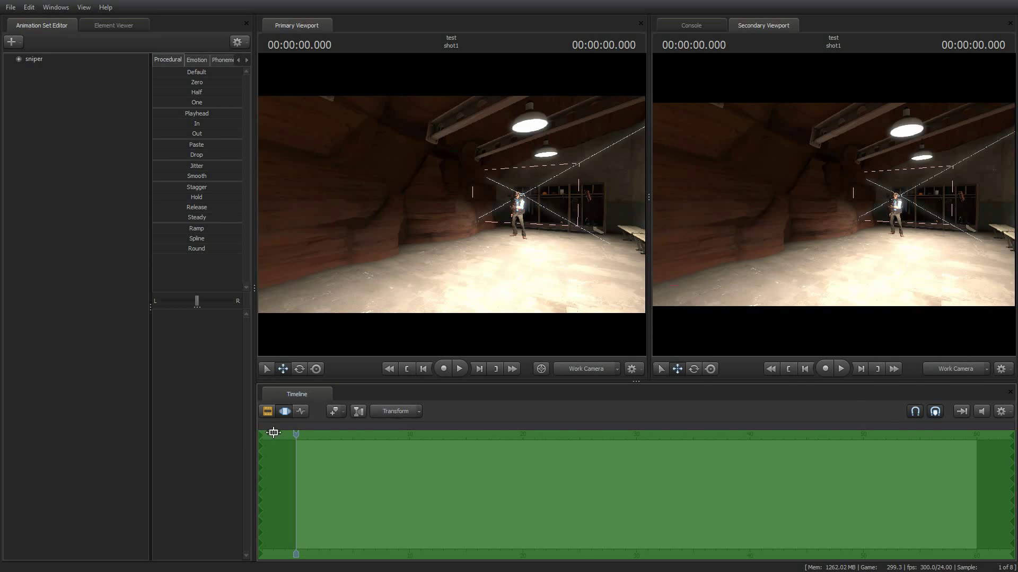
pyautogui.moveTo(265, 447); pyautogui.dragTo(517, 483)
pyautogui.click(514, 482)
# Start a sequence import on the sniper animation set and open the sequences list.
pyautogui.rightClick(35, 58)
pyautogui.moveTo(109, 172)
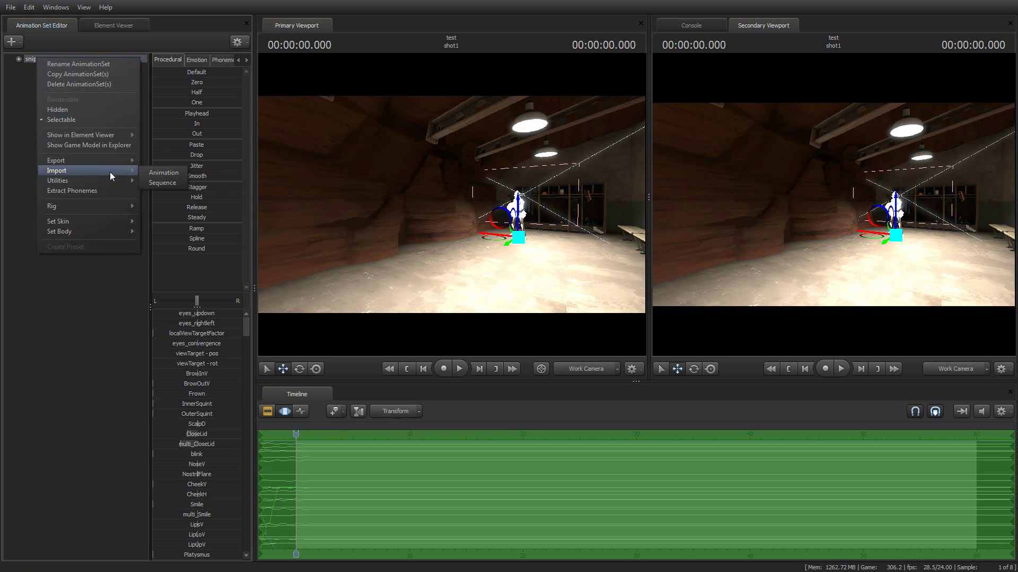
pyautogui.click(159, 185)
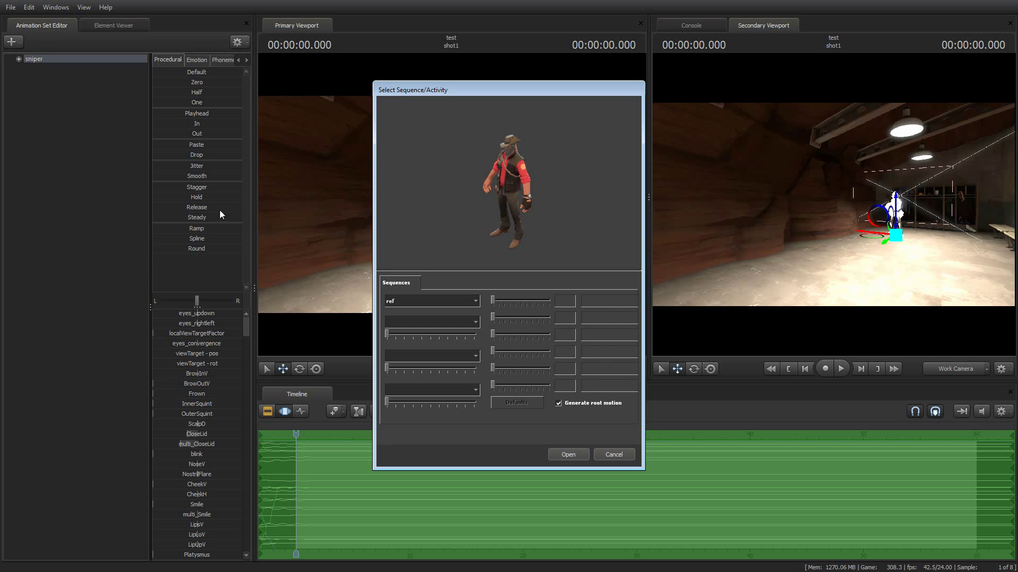
pyautogui.click(464, 300)
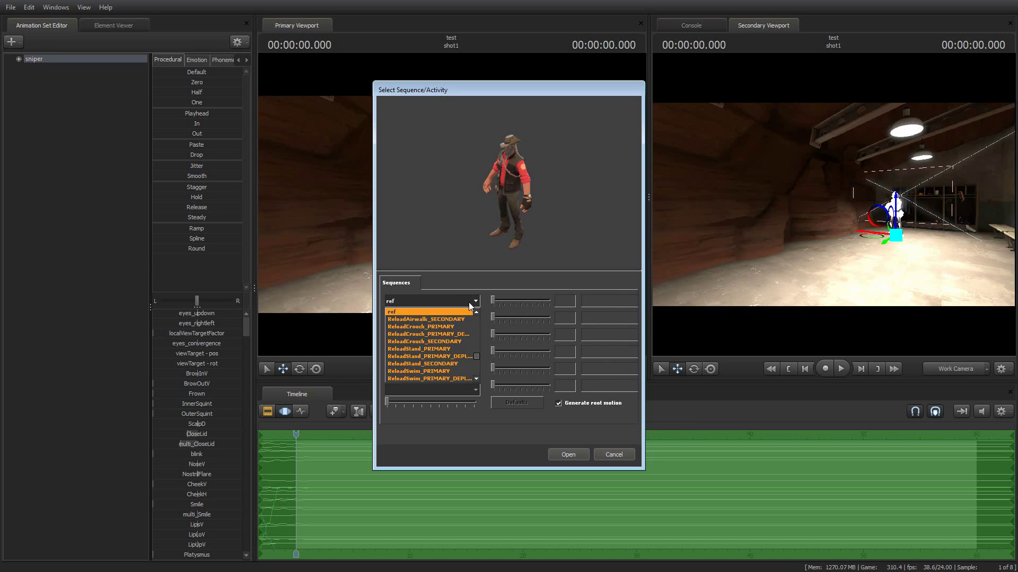
# Pick the myanimation sequence, apply it to the sniper, and frame the Sniper model.
pyautogui.click(476, 313)
pyautogui.click(476, 313)
pyautogui.click(476, 312)
pyautogui.click(476, 313)
pyautogui.click(476, 313)
pyautogui.click(476, 313)
pyautogui.click(476, 312)
pyautogui.click(475, 313)
pyautogui.click(476, 313)
pyautogui.click(476, 312)
pyautogui.click(475, 312)
pyautogui.click(476, 313)
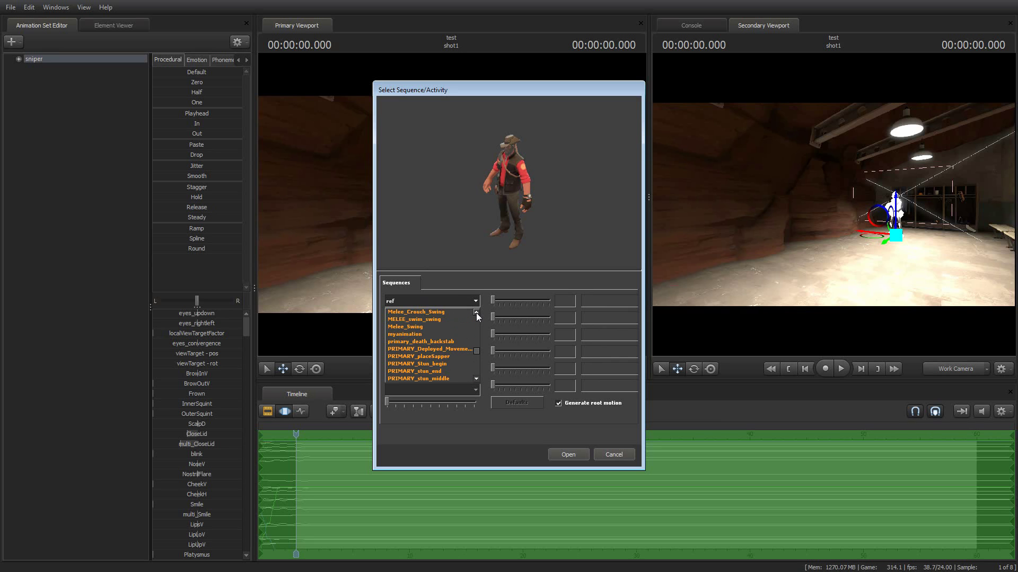
pyautogui.click(421, 334)
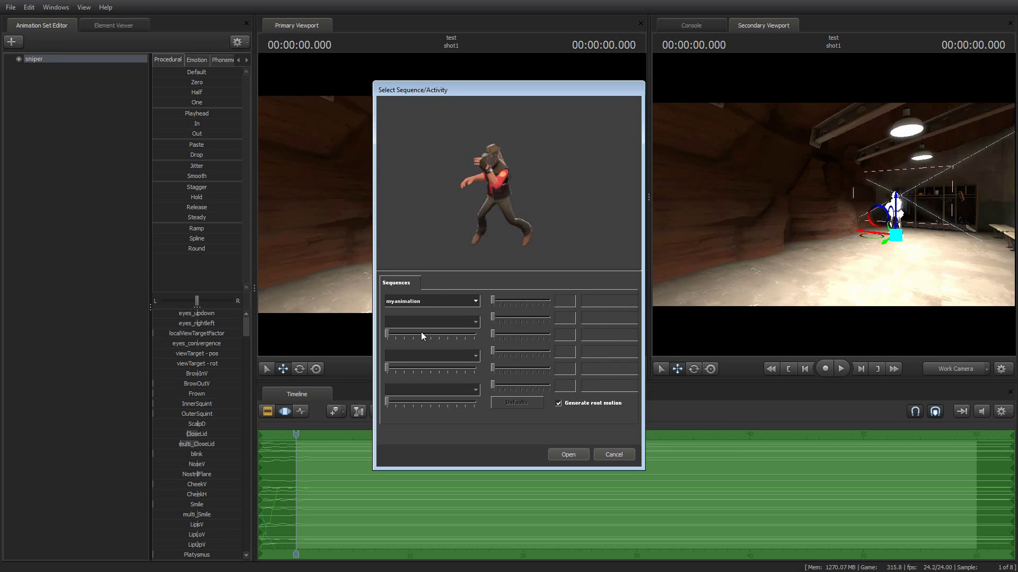
pyautogui.click(568, 455)
pyautogui.moveTo(539, 288); pyautogui.dragTo(451, 205)
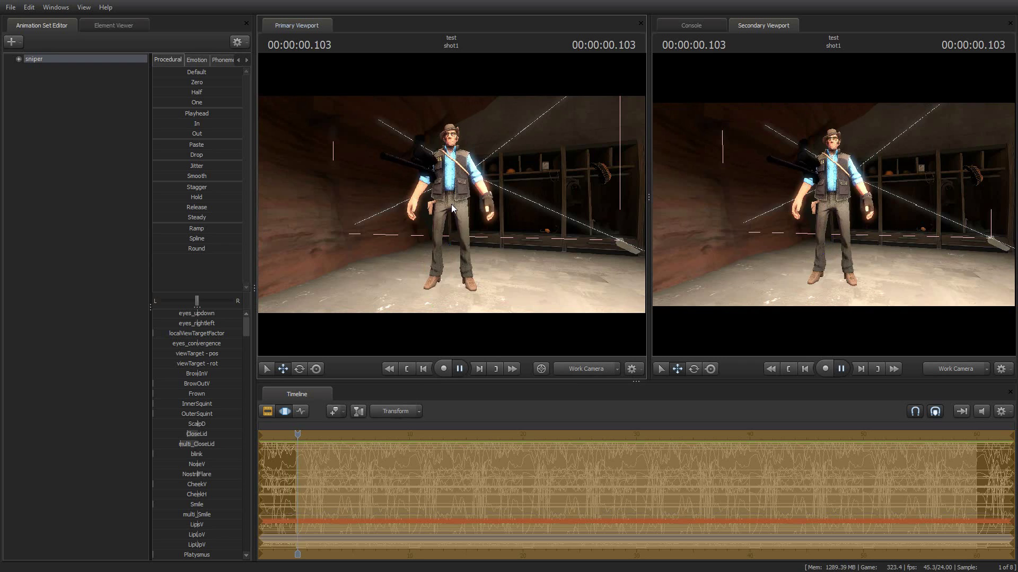